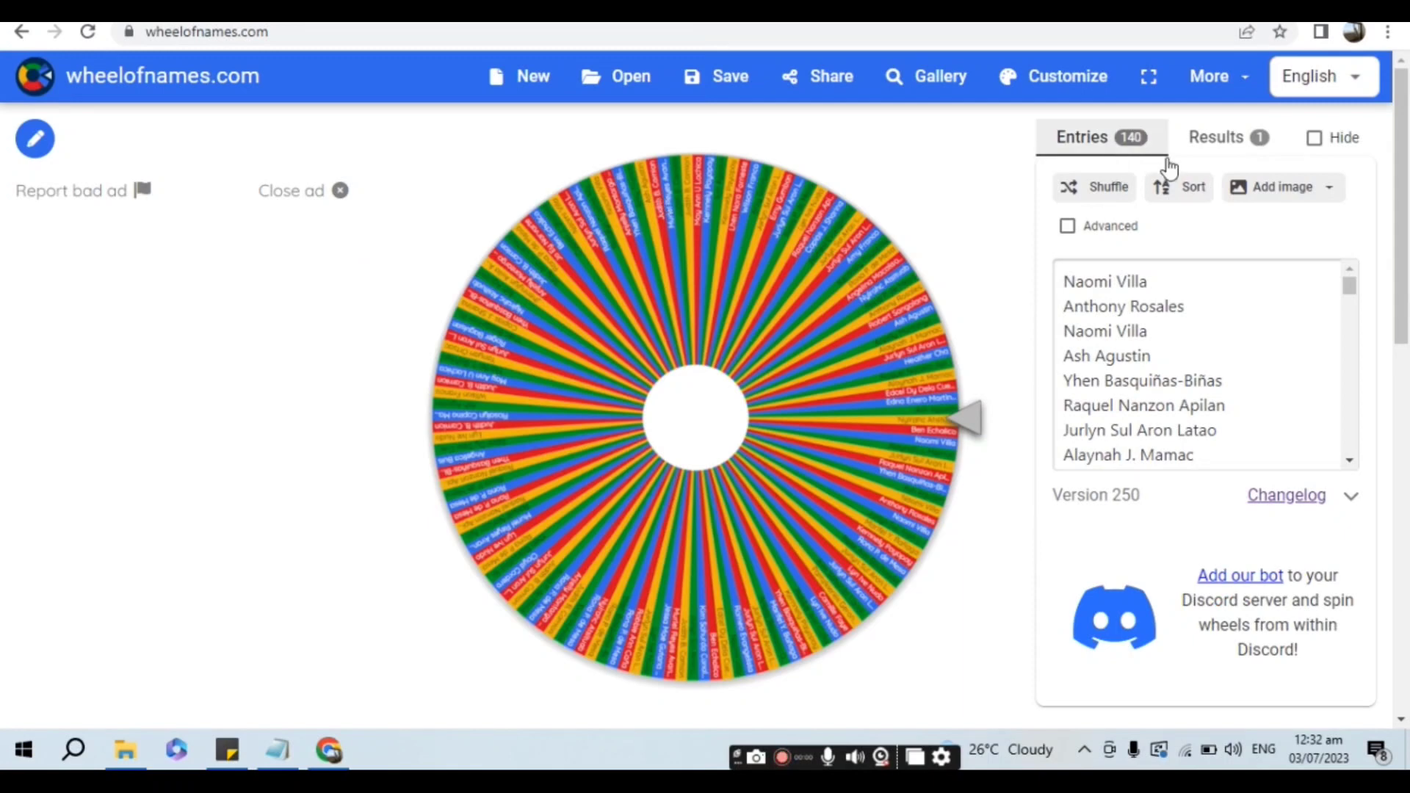
Shuffle the 140 wheel entries four times into a new random order.
{"action": "left_click", "coordinate": [1359, 294]}
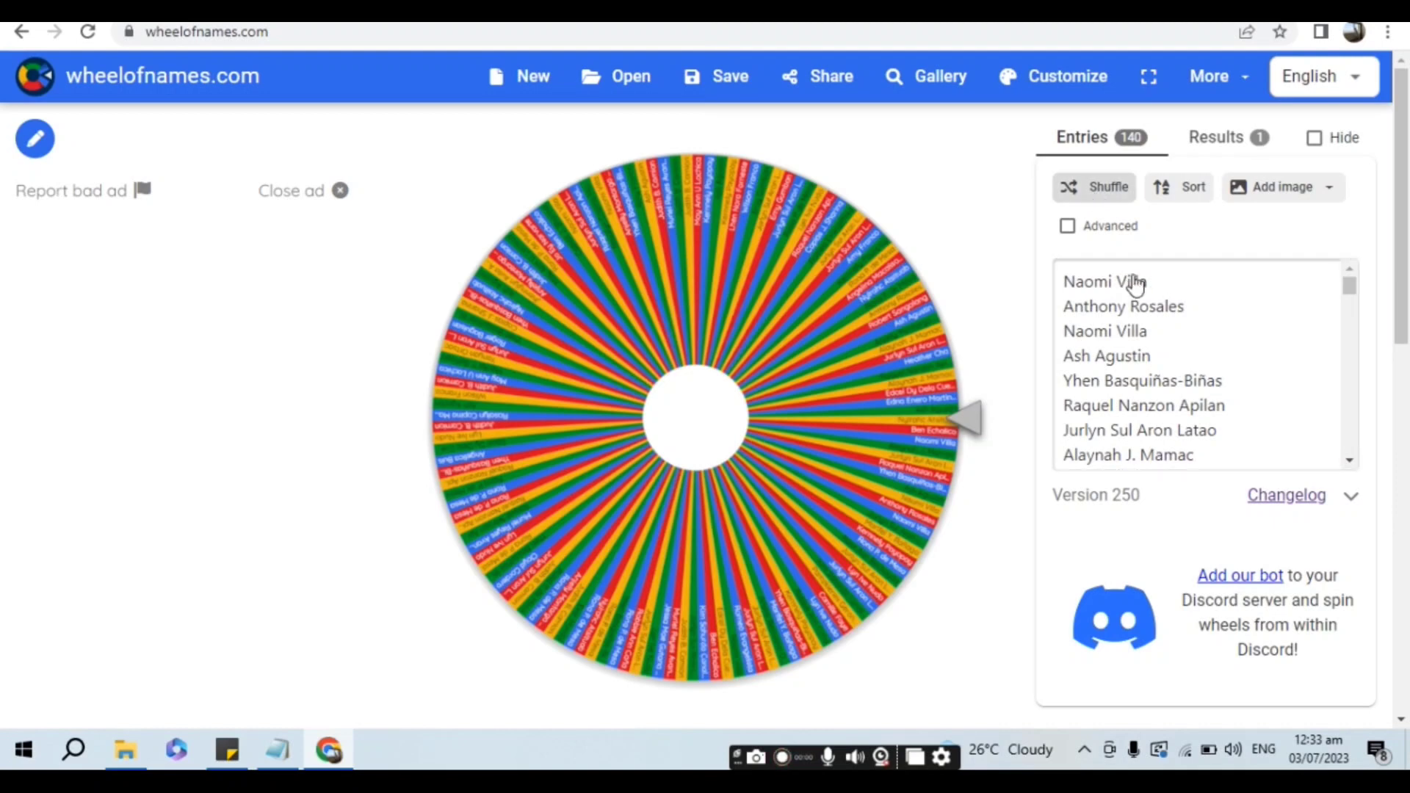
{"action": "left_click", "coordinate": [1099, 188]}
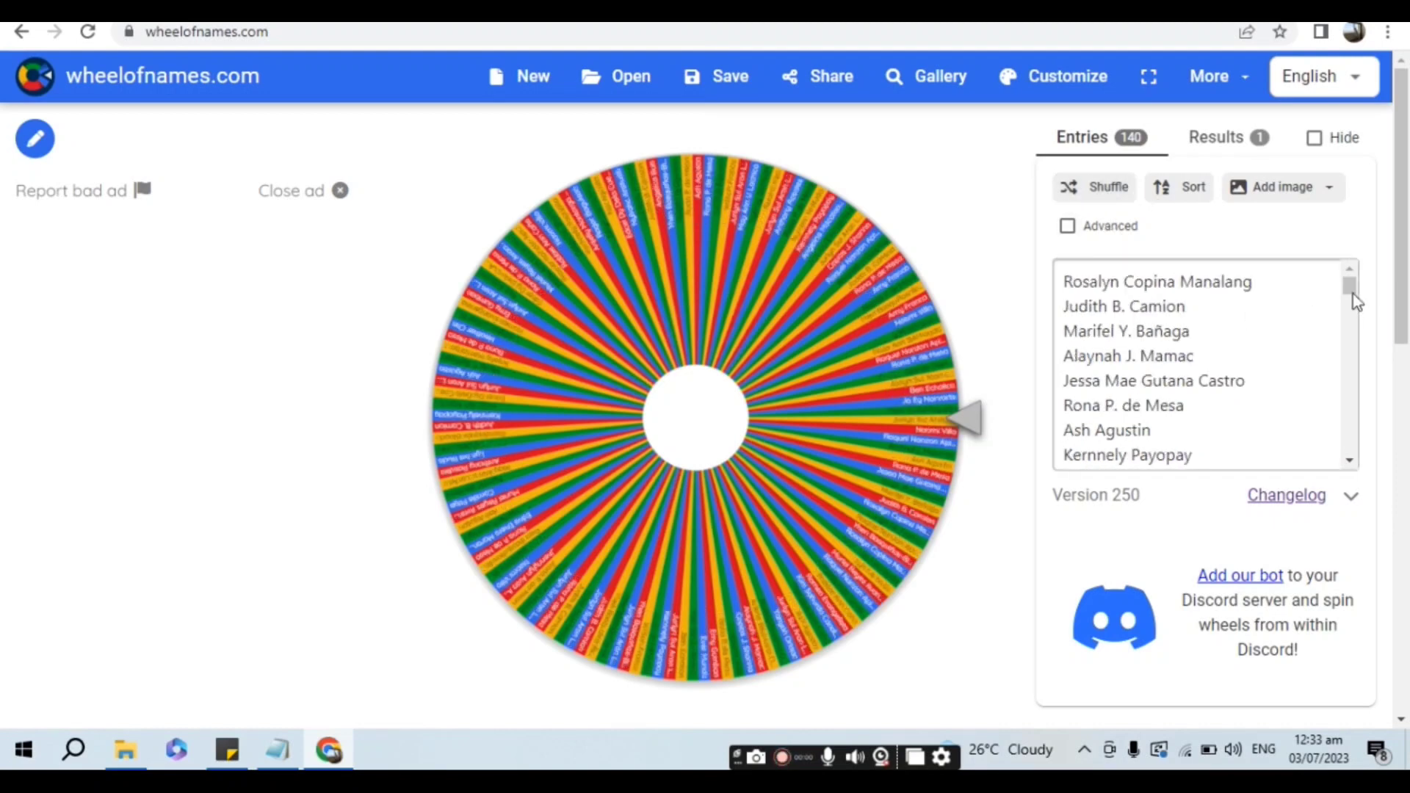
{"action": "left_click", "coordinate": [1101, 195]}
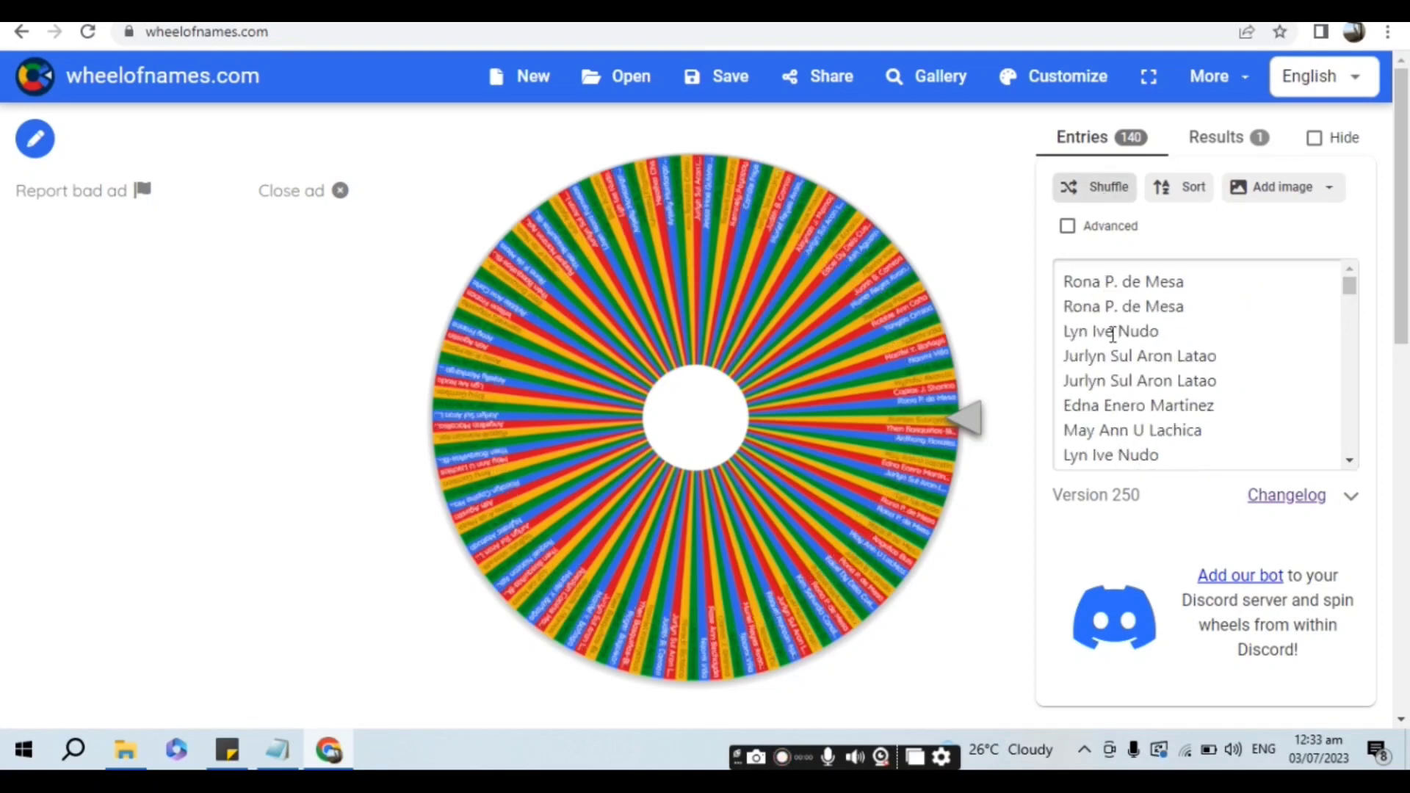
{"action": "left_click", "coordinate": [1072, 192]}
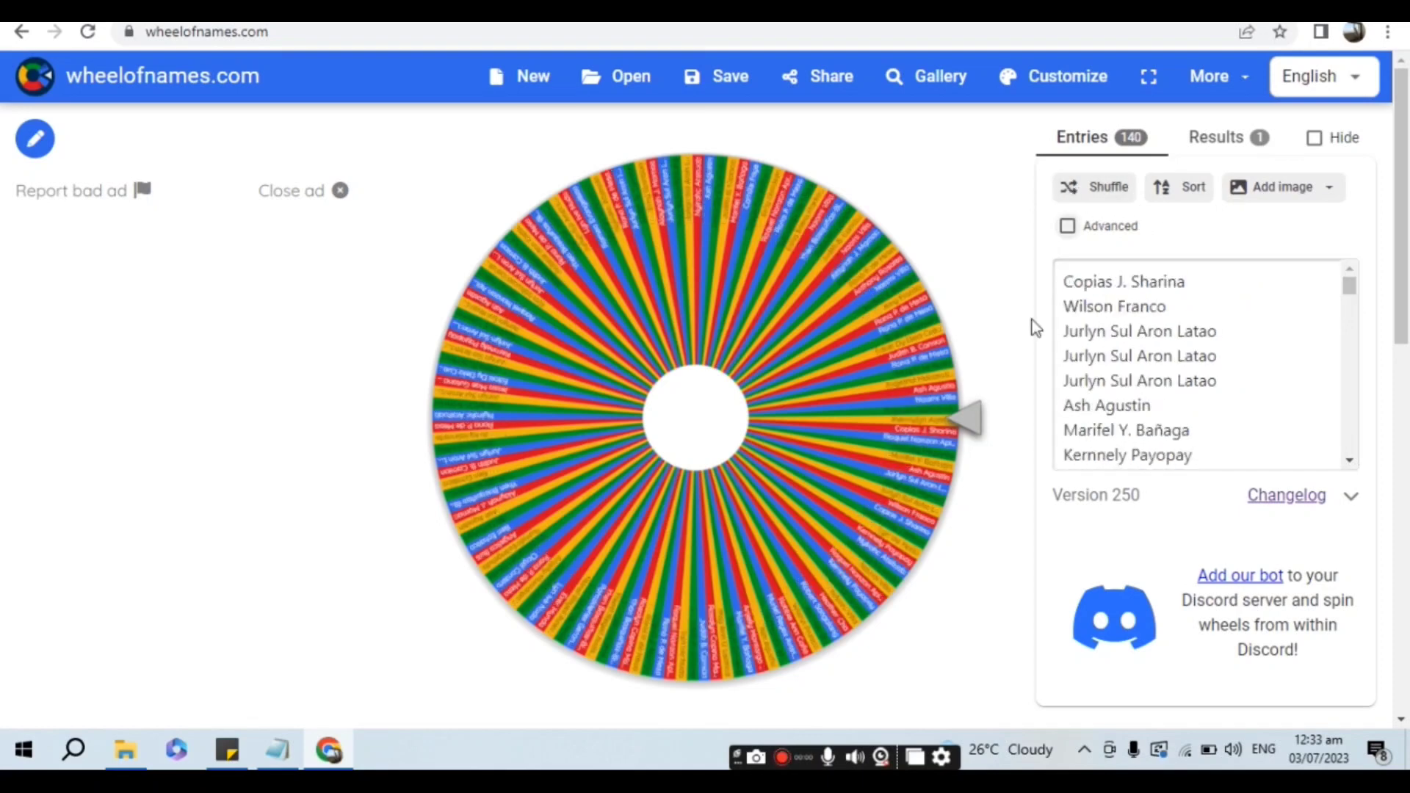
{"action": "left_click", "coordinate": [1096, 197]}
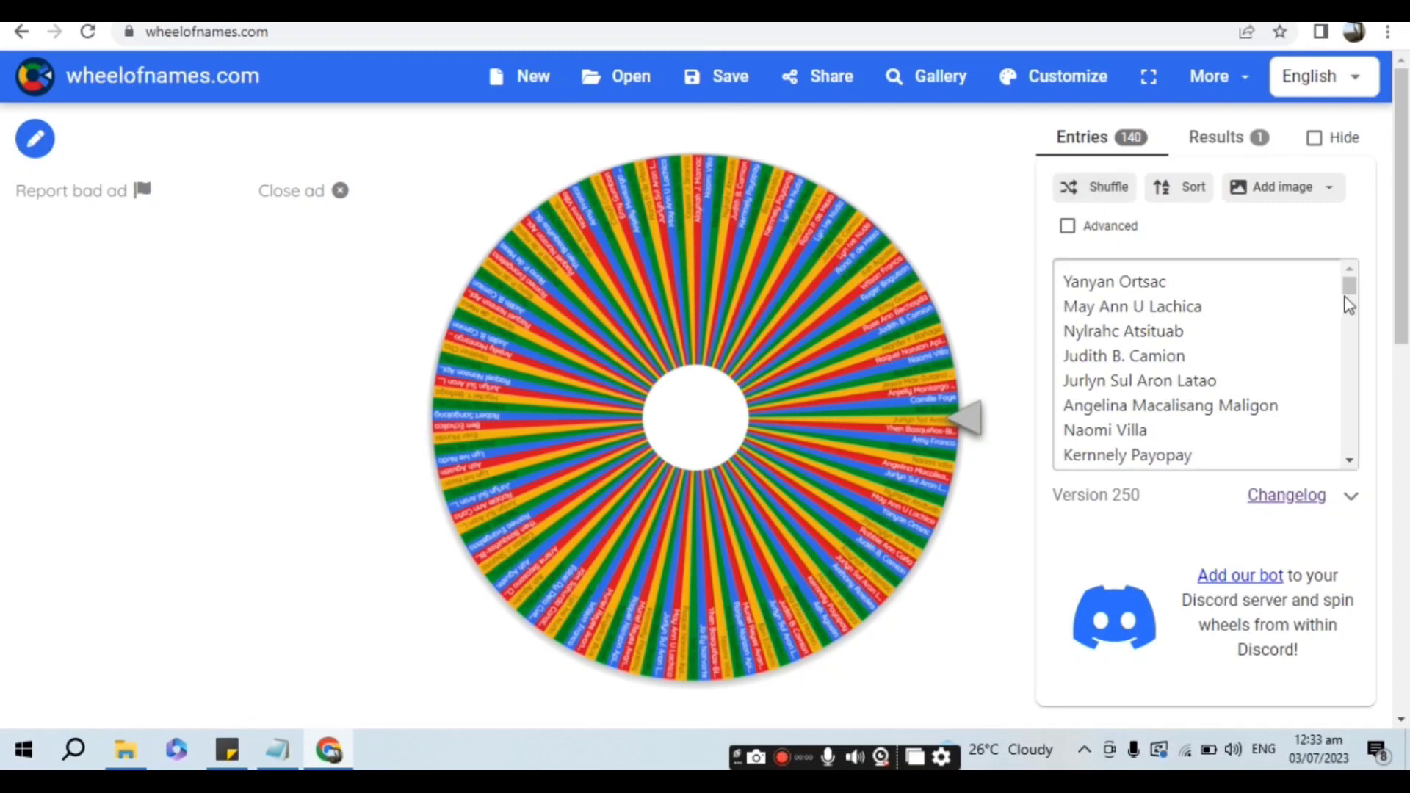
{"action": "left_click", "coordinate": [1348, 288]}
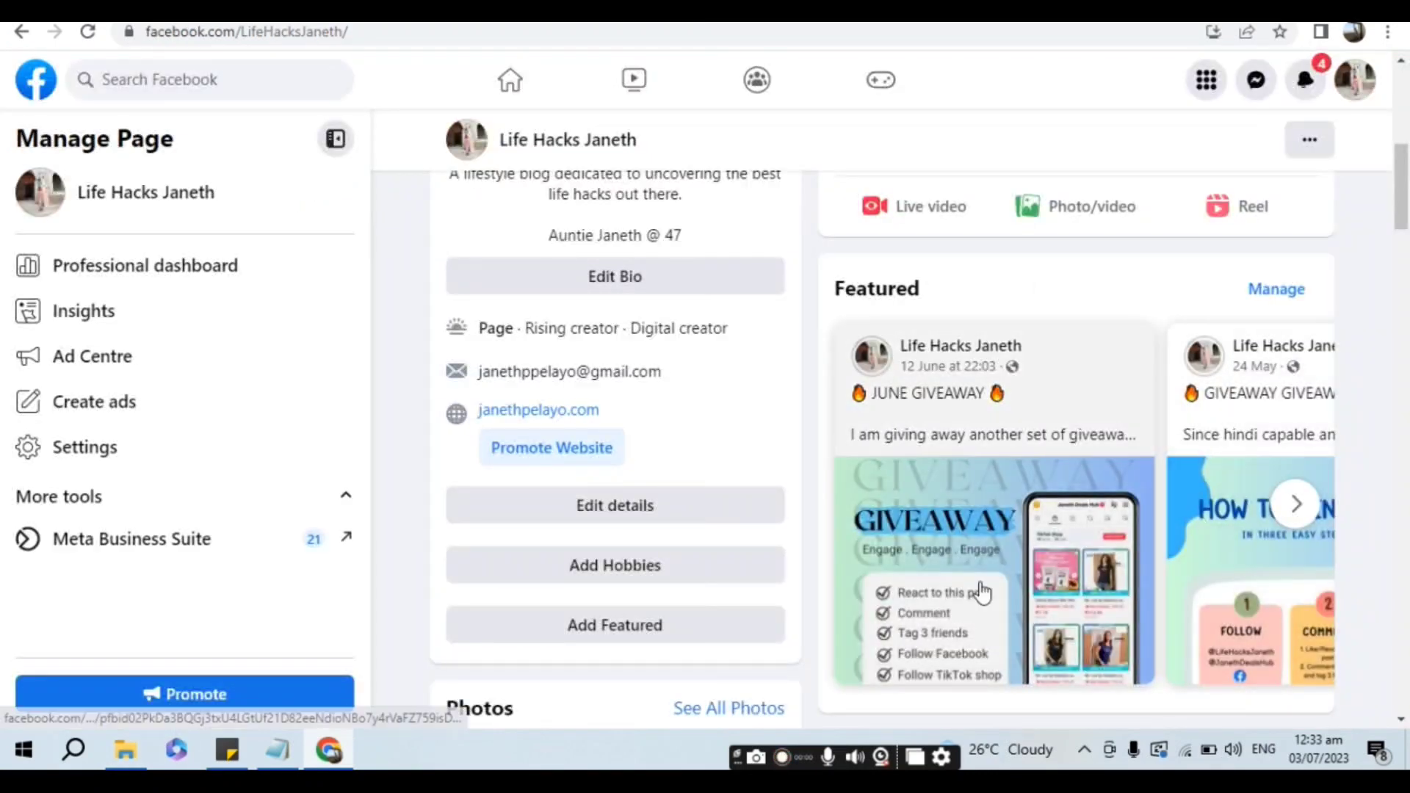
Read the JUNE GIVEAWAY post, highlighting its five consolation prizes line, then return to wheelofnames.com.
{"action": "left_click", "coordinate": [976, 588]}
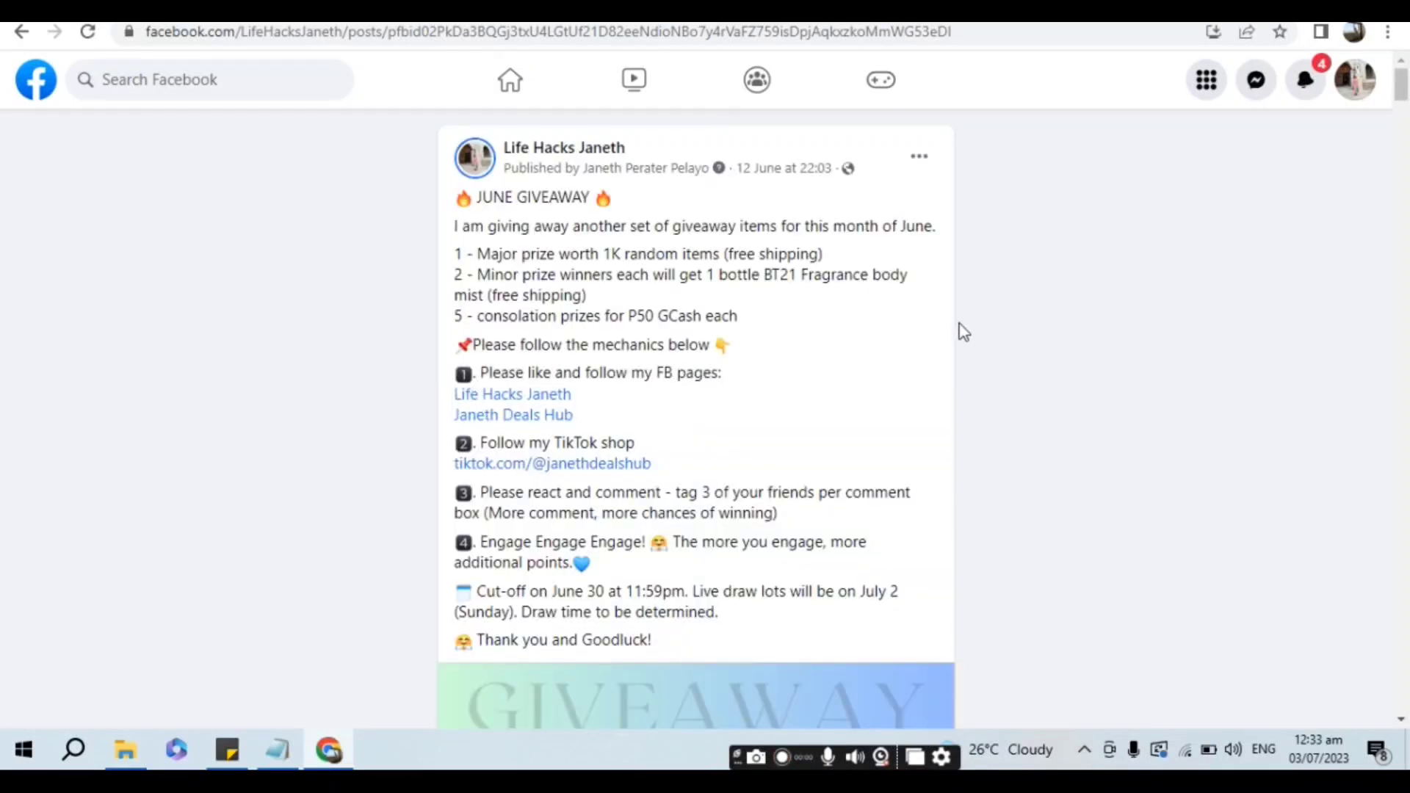
{"action": "scroll", "coordinate": [831, 354], "scroll_direction": "down", "scroll_amount": 4}
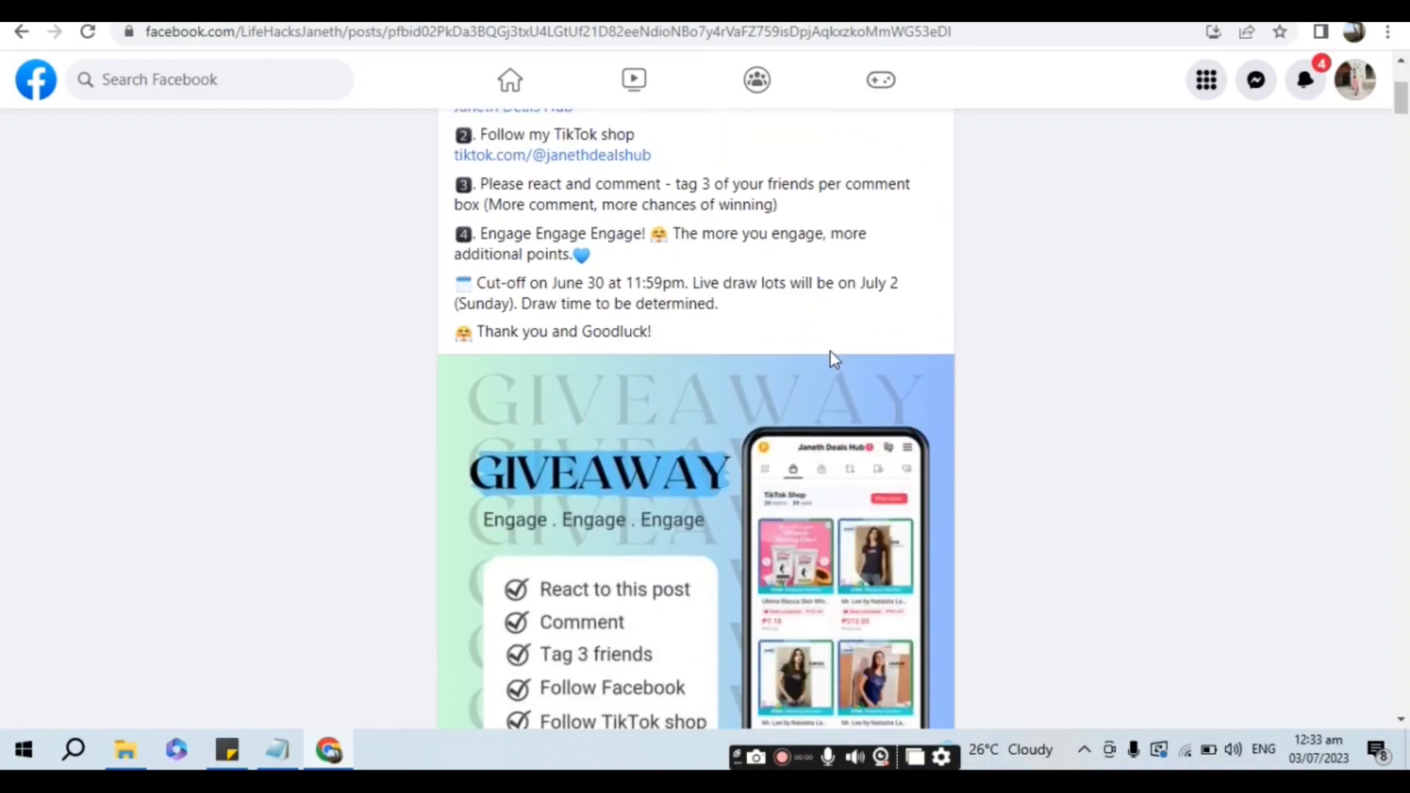
{"action": "scroll", "coordinate": [830, 352], "scroll_direction": "up", "scroll_amount": 4}
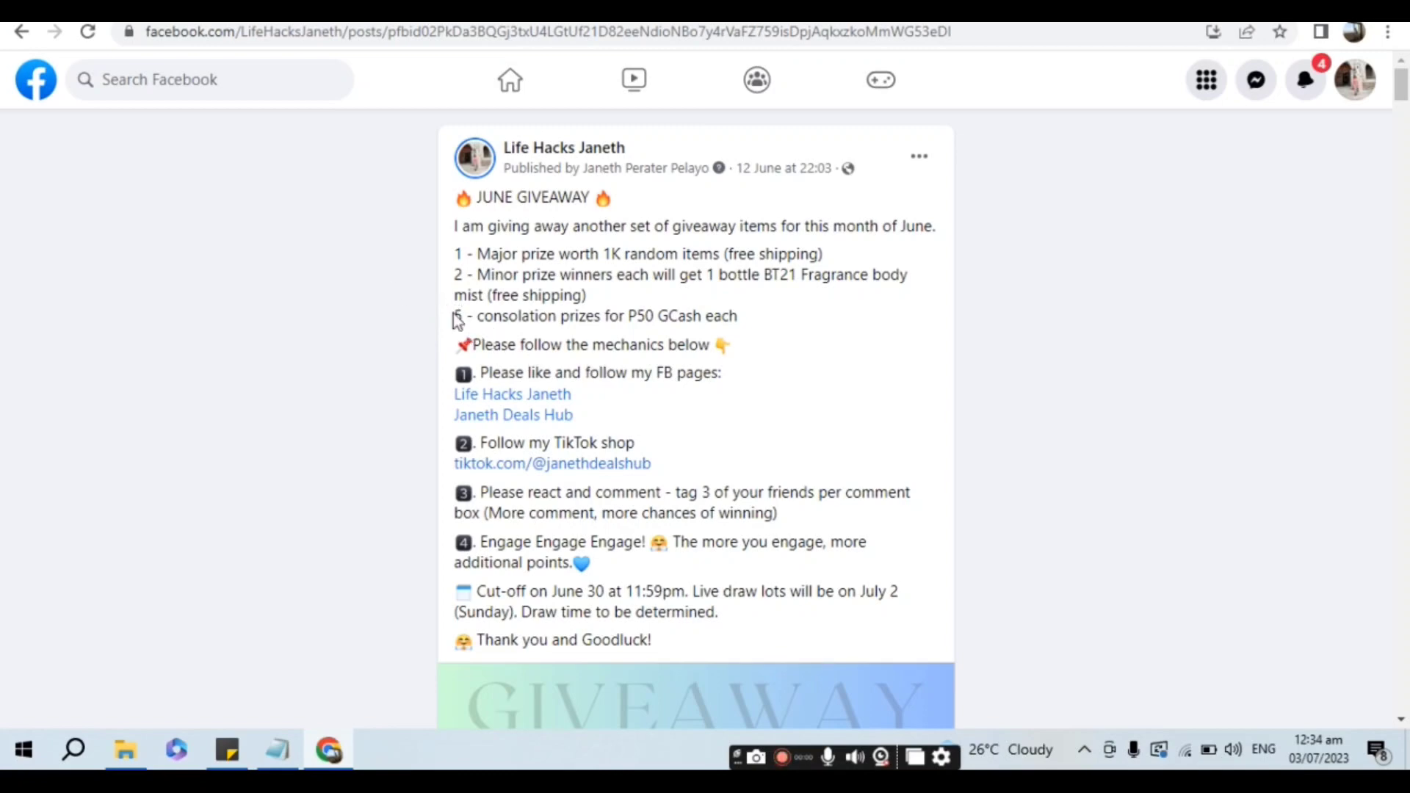
{"action": "mouse_move", "coordinate": [455, 316]}
{"action": "left_mouse_down"}
{"action": "mouse_move", "coordinate": [588, 297]}
{"action": "mouse_move", "coordinate": [599, 314]}
{"action": "left_mouse_up"}
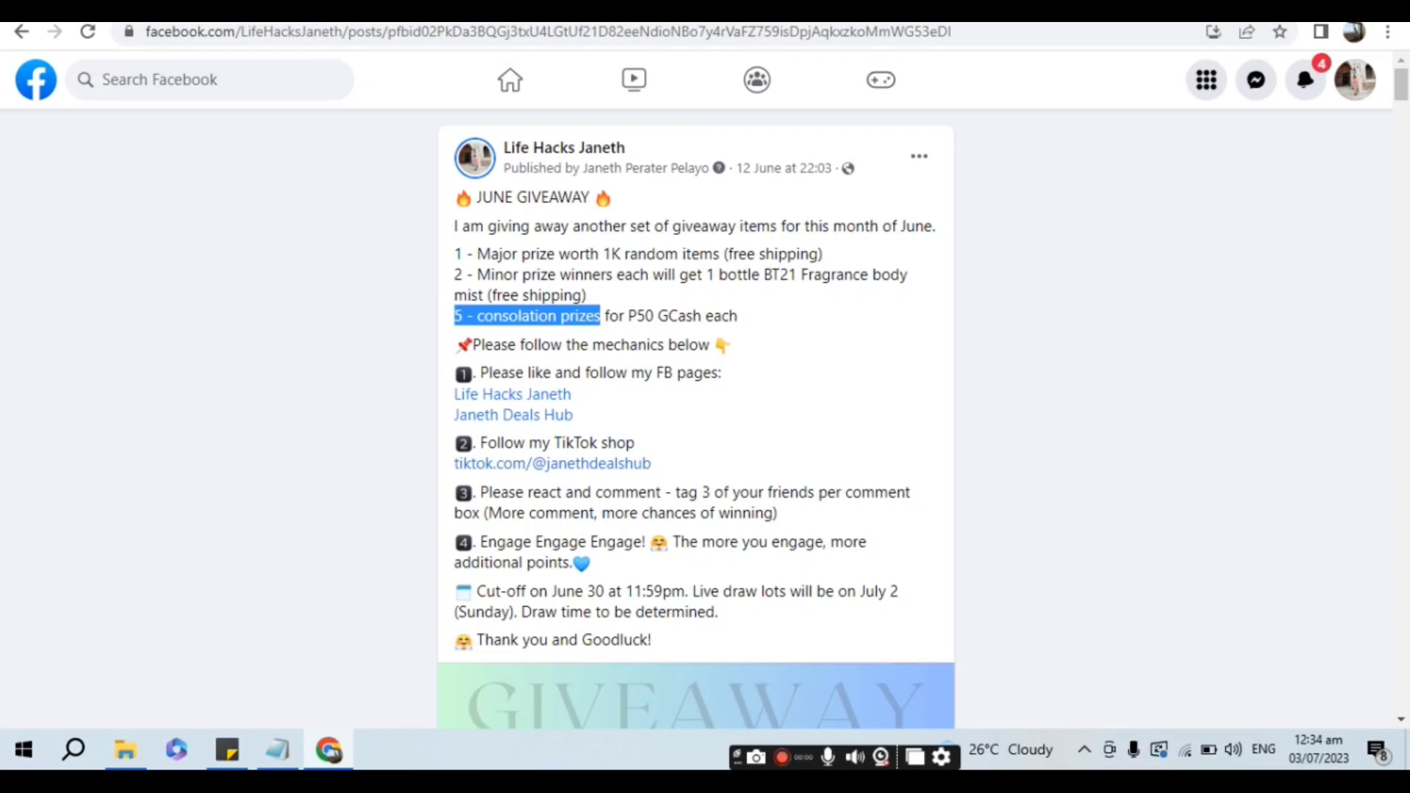
{"action": "left_click", "coordinate": [89, 11]}
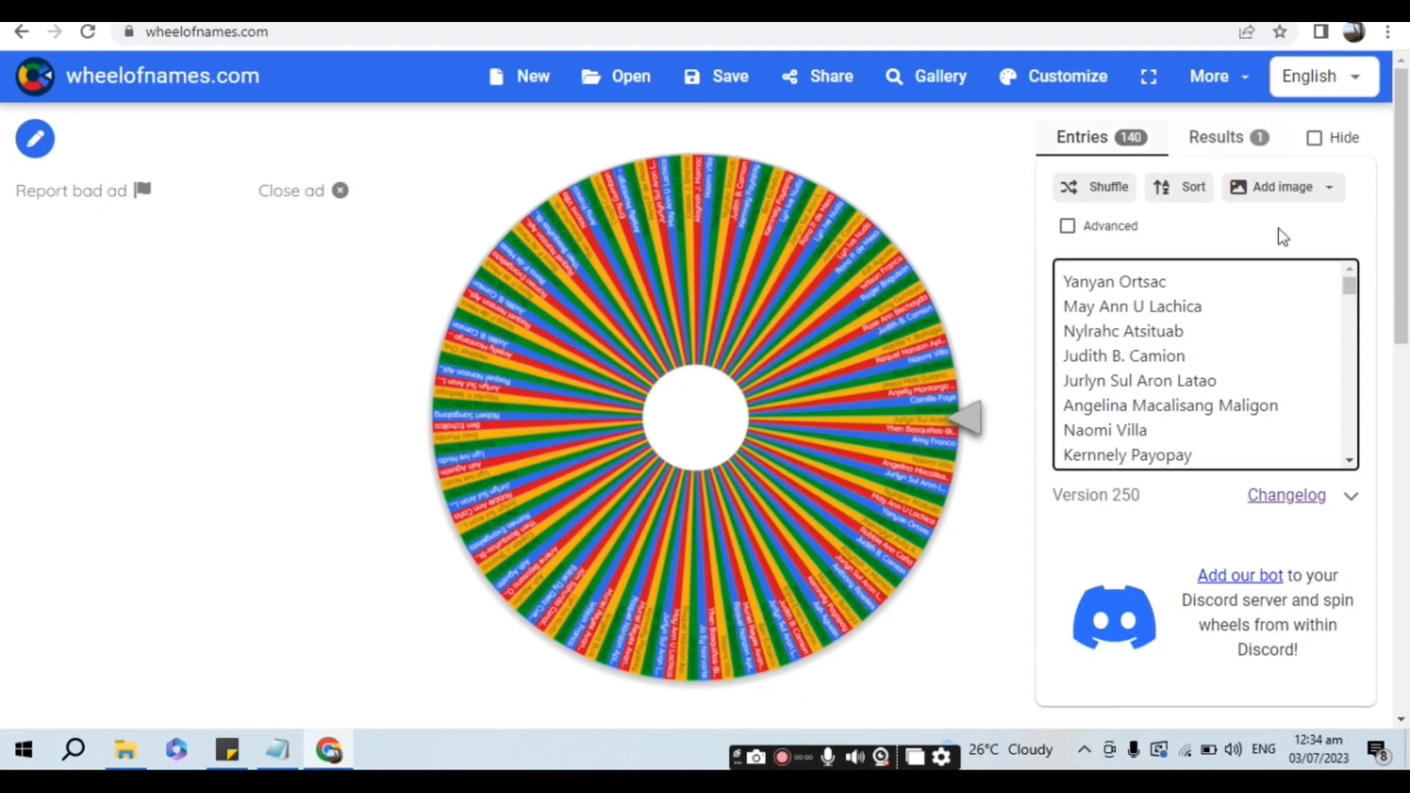
Spin the wheel for the first winner, then search Windows for Notepad by typing 'n'.
{"action": "left_click", "coordinate": [698, 433]}
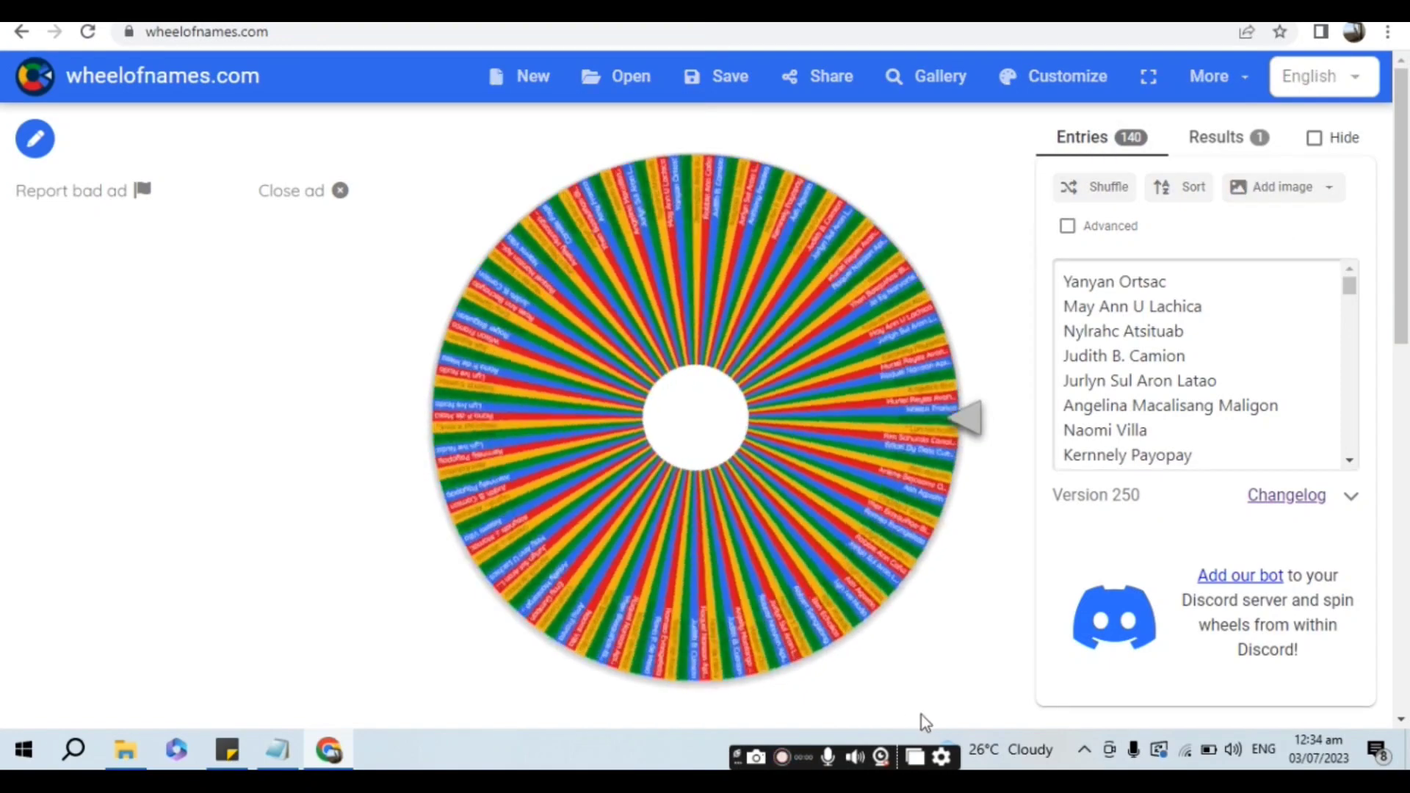
{"action": "left_click", "coordinate": [279, 760]}
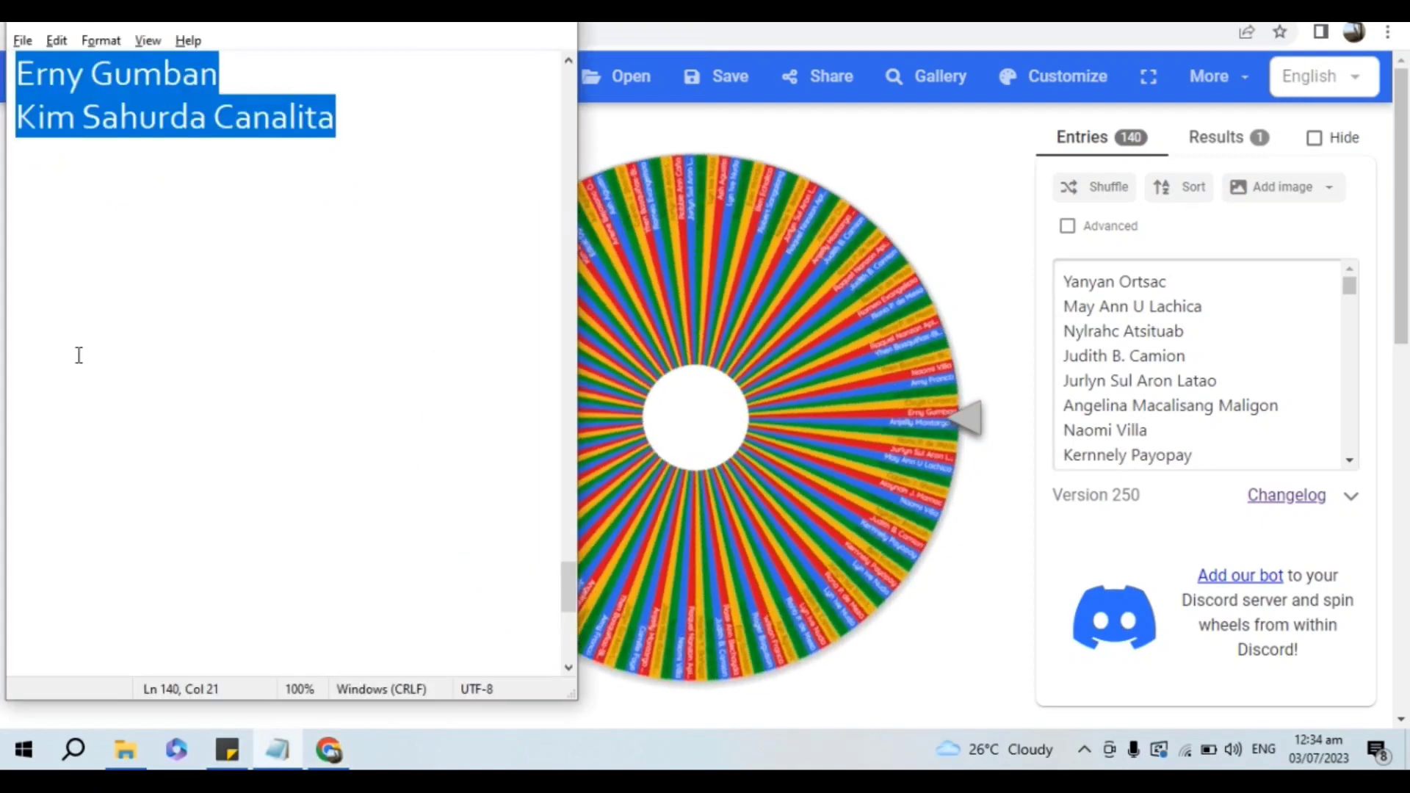
{"action": "scroll", "coordinate": [334, 155], "scroll_direction": "up", "scroll_amount": 5}
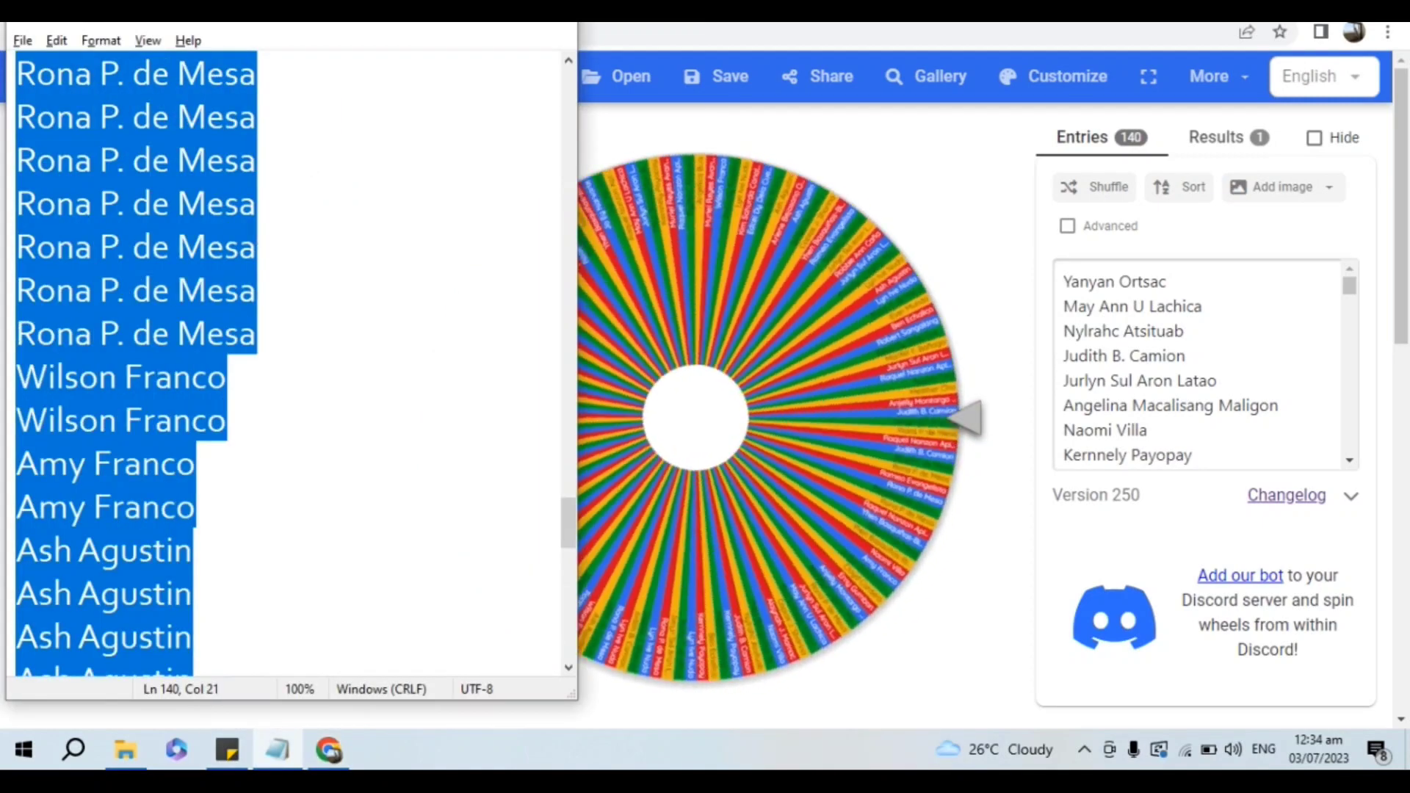
{"action": "left_click", "coordinate": [279, 756]}
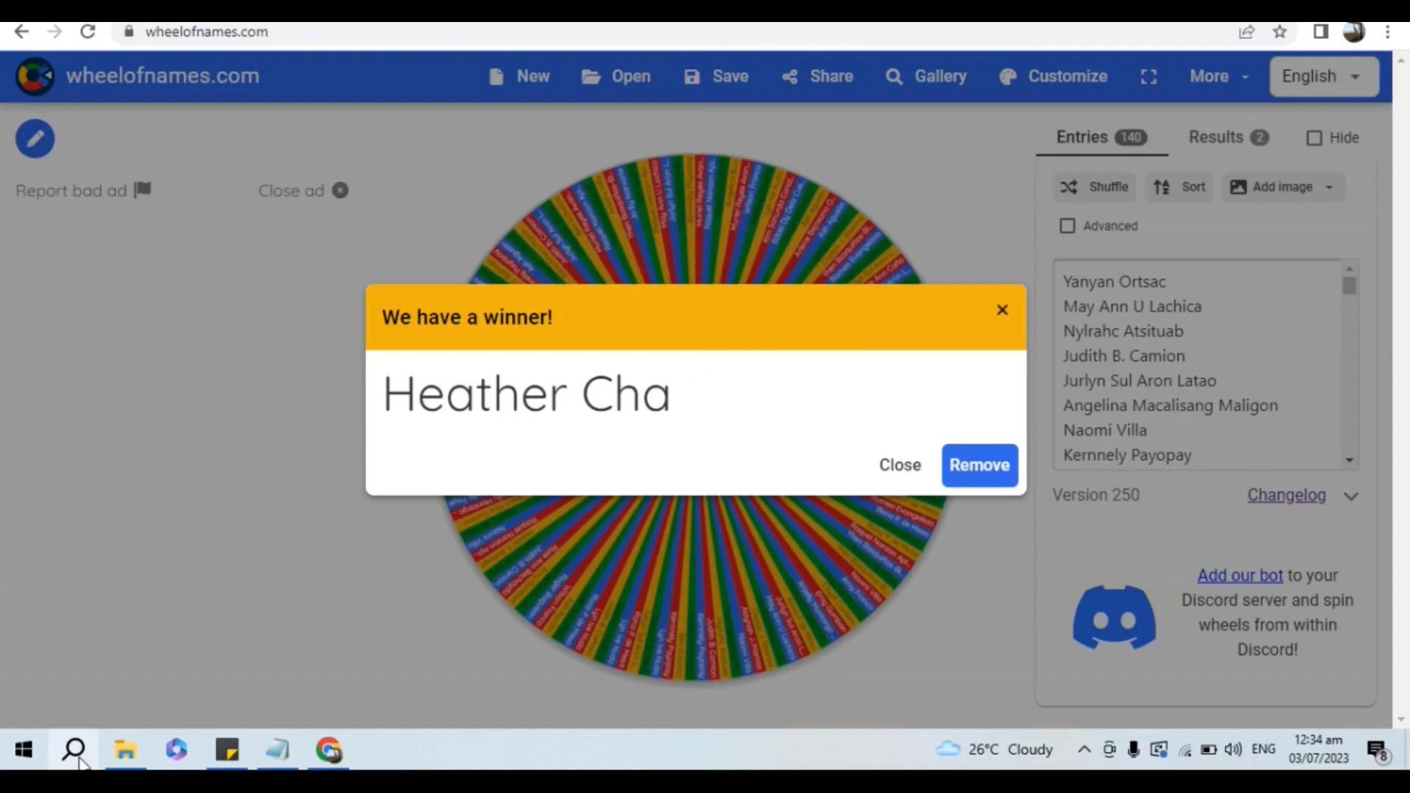
{"action": "left_click", "coordinate": [78, 759]}
{"action": "type", "text": "n"}
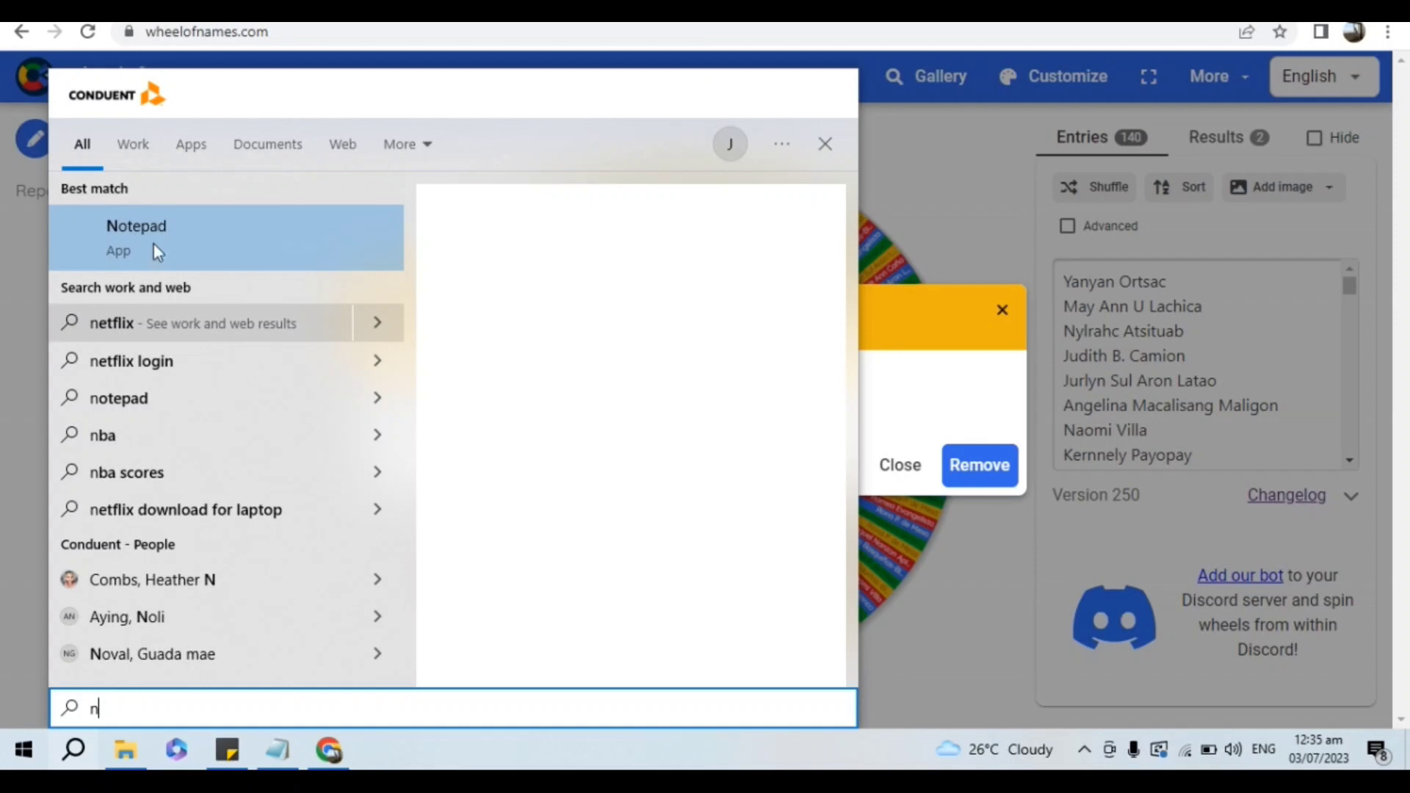
Head a blank Notepad note '5 Consolacion prize winners' and select the drawn winner's name.
{"action": "key", "text": "Escape"}
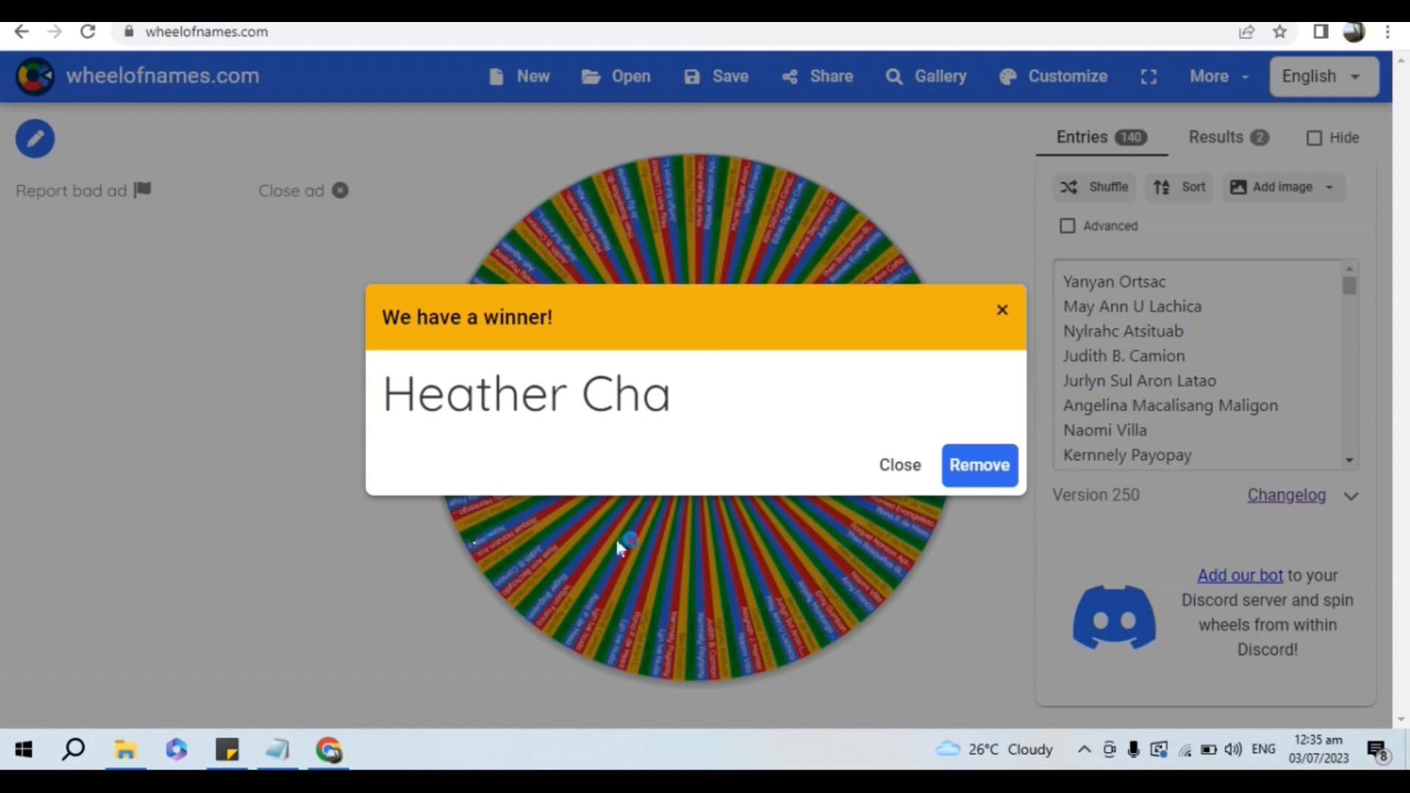
{"action": "key", "text": "alt+Tab"}
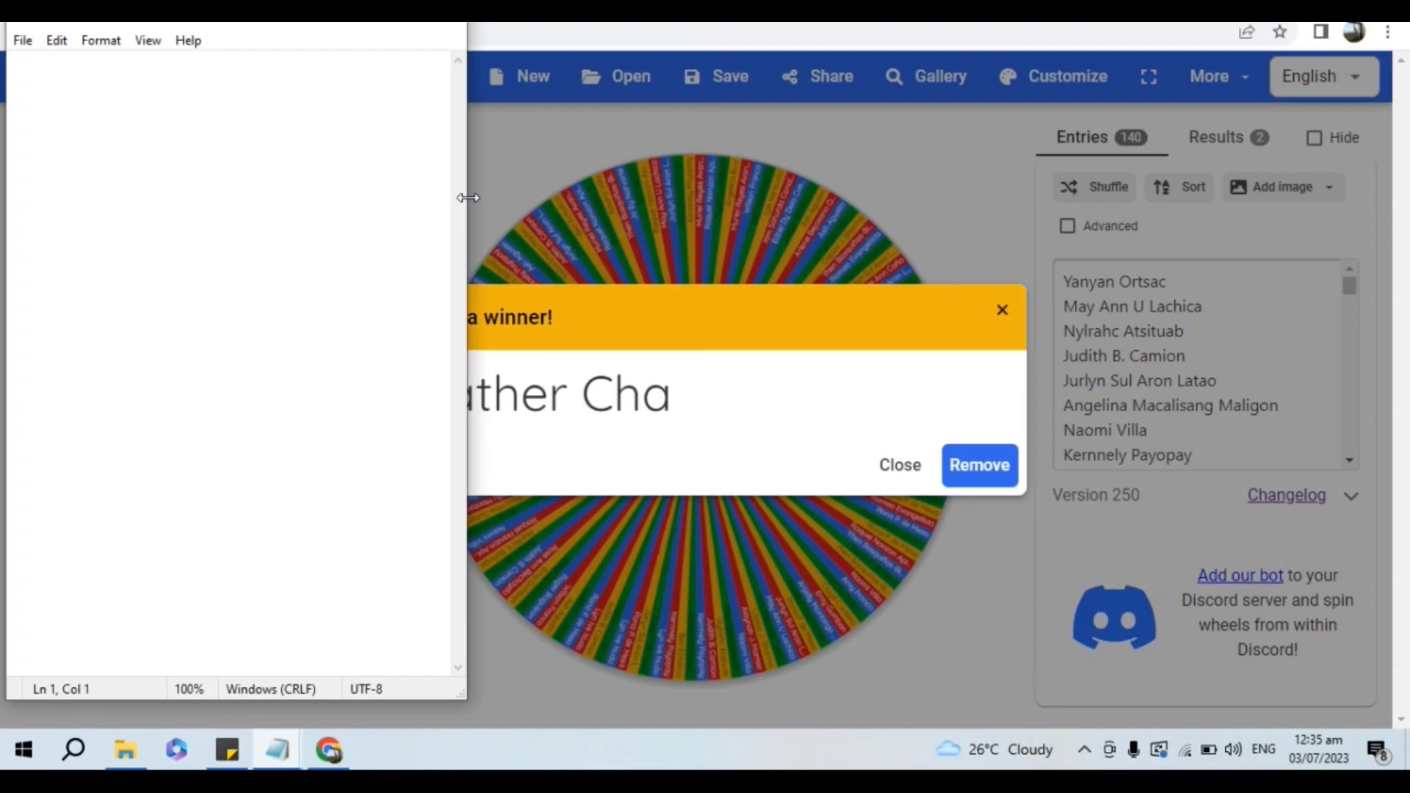
{"action": "type", "text": "5 "}
{"action": "type", "text": "Conso"}
{"action": "key", "text": "BackSpace"}
{"action": "key", "text": "BackSpace"}
{"action": "type", "text": "nsolacion pr"}
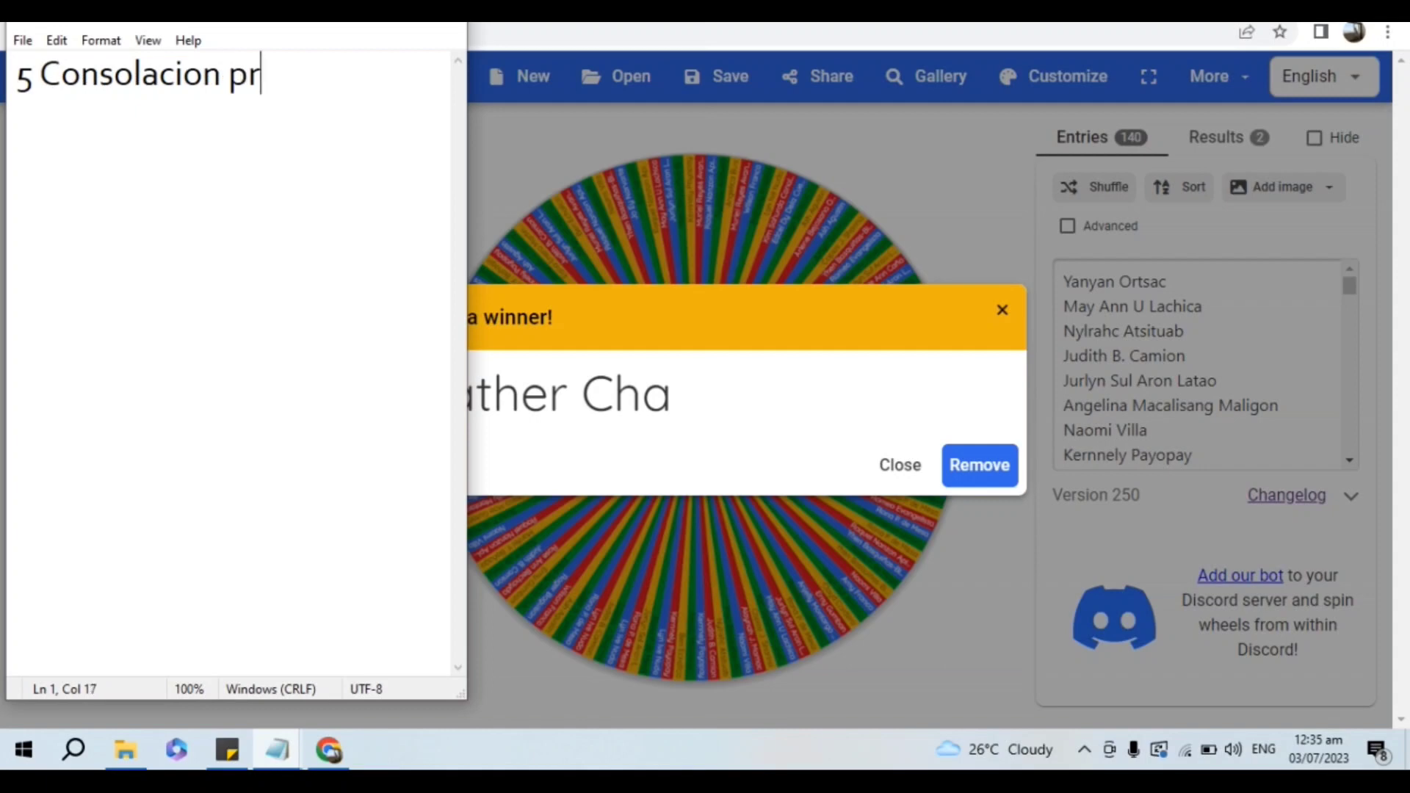
{"action": "type", "text": "ize"}
{"action": "type", "text": "winners"}
{"action": "key", "text": "Return"}
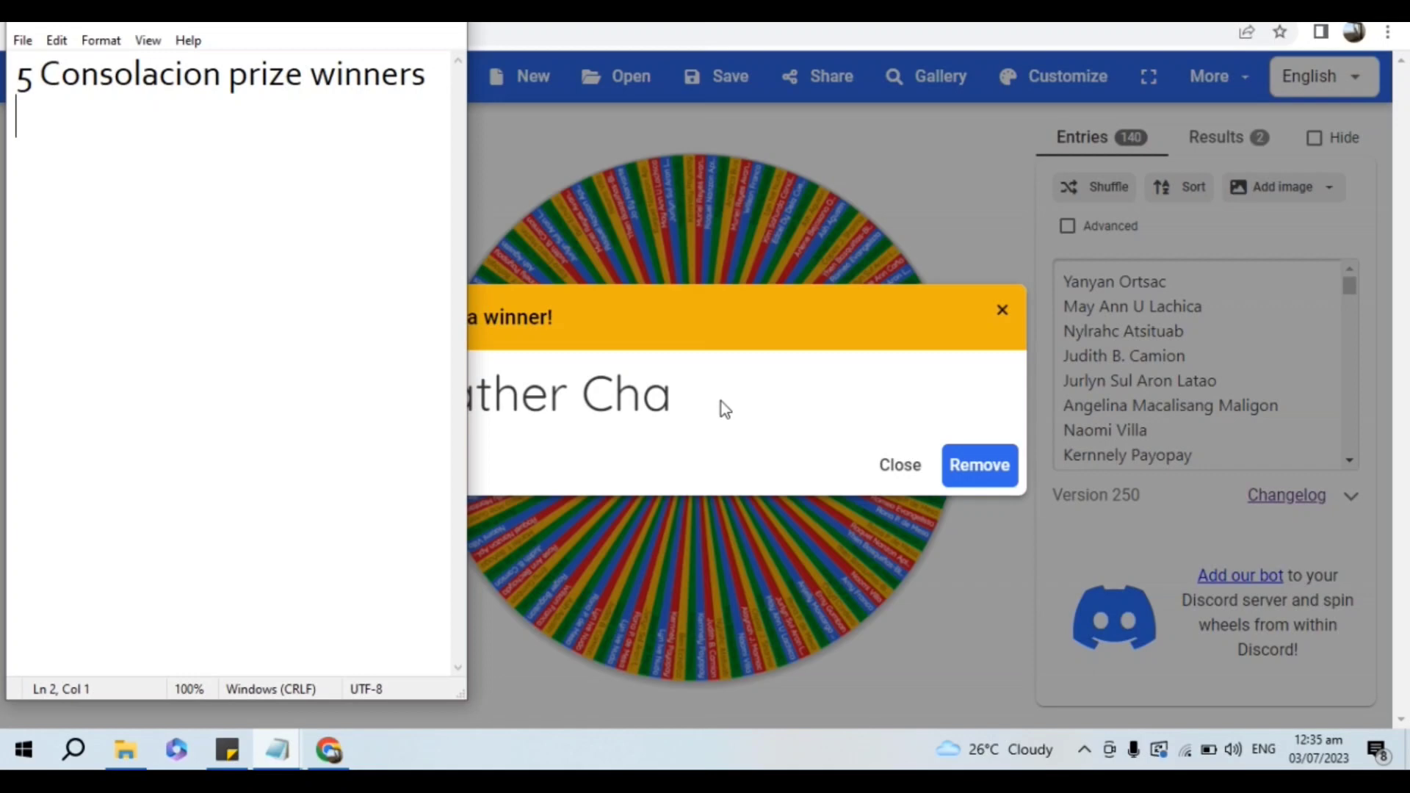
{"action": "left_click_drag", "start_coordinate": [723, 409], "coordinate": [392, 399]}
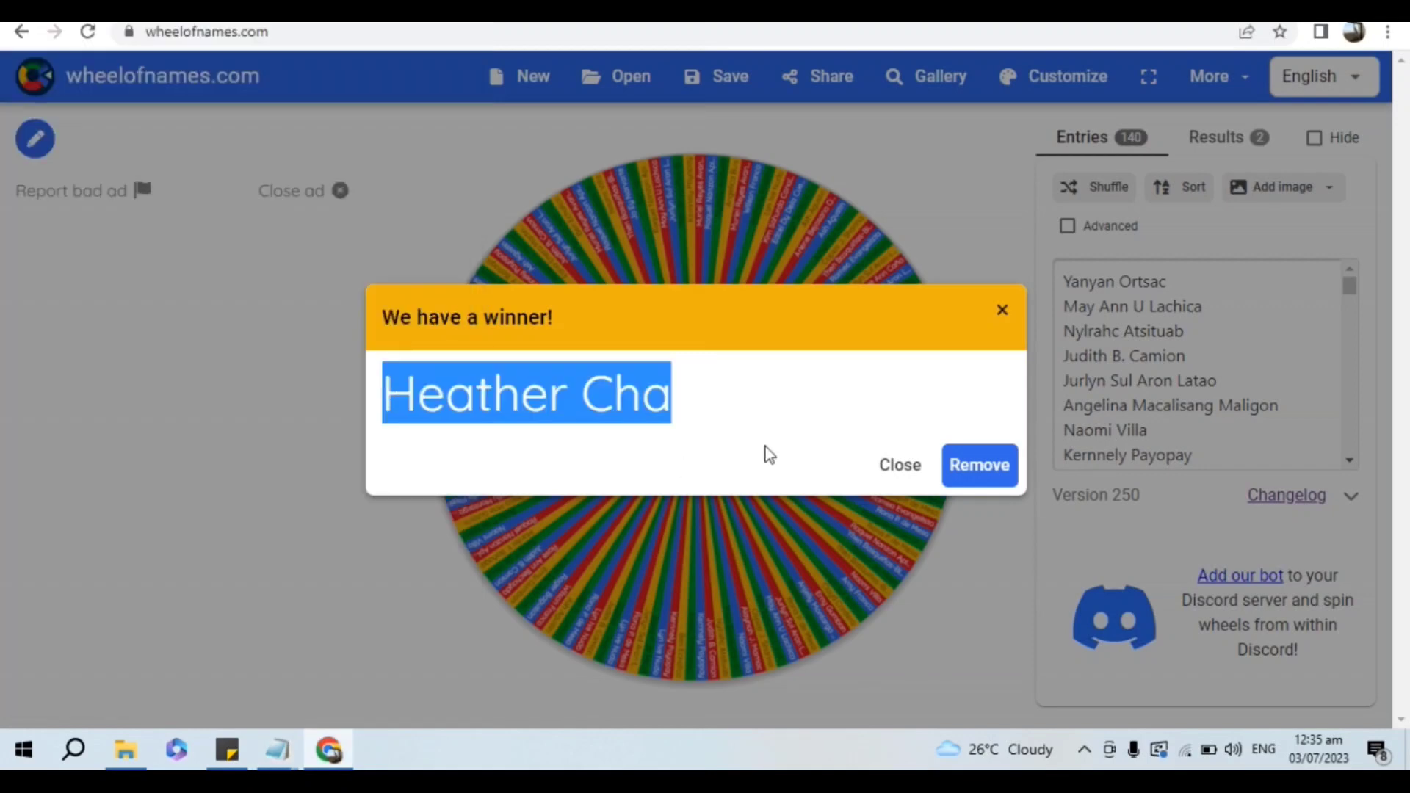
Paste the winner's name below the Notepad heading, remove it from the wheel (139 left), and respin.
{"action": "key", "text": "ctrl+c"}
{"action": "key", "text": "alt+Tab"}
{"action": "key", "text": "ctrl+v"}
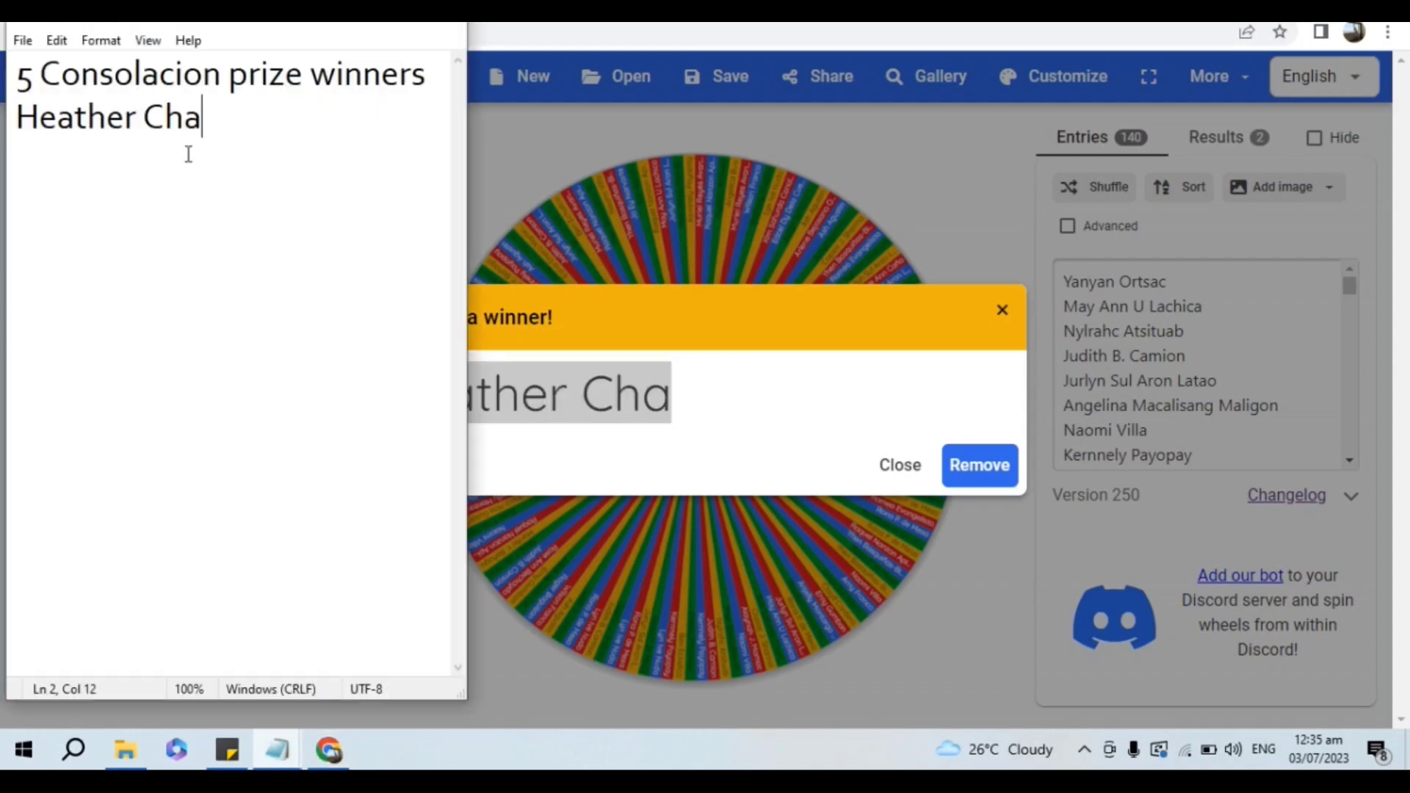
{"action": "key", "text": "Return"}
{"action": "left_click", "coordinate": [992, 474]}
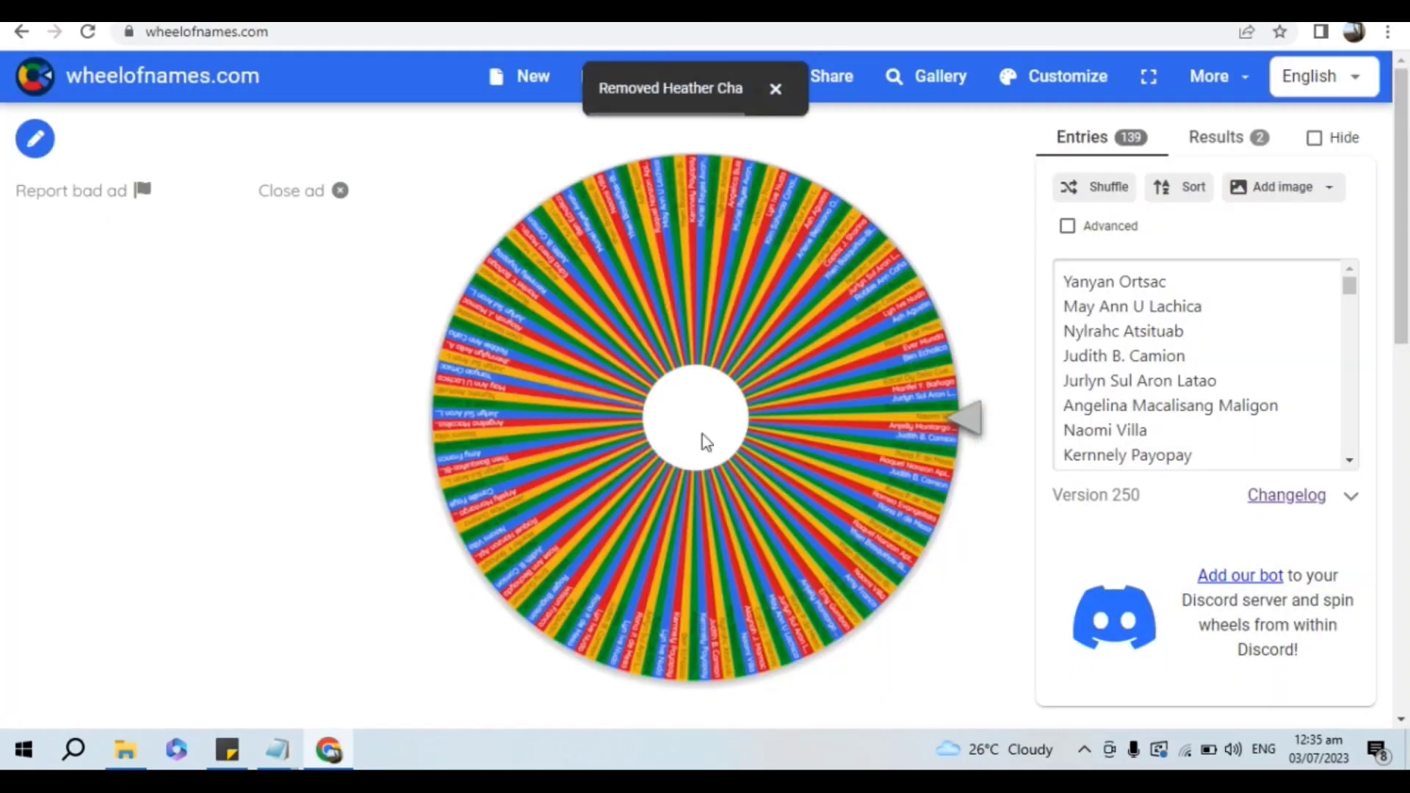
{"action": "left_click", "coordinate": [702, 434]}
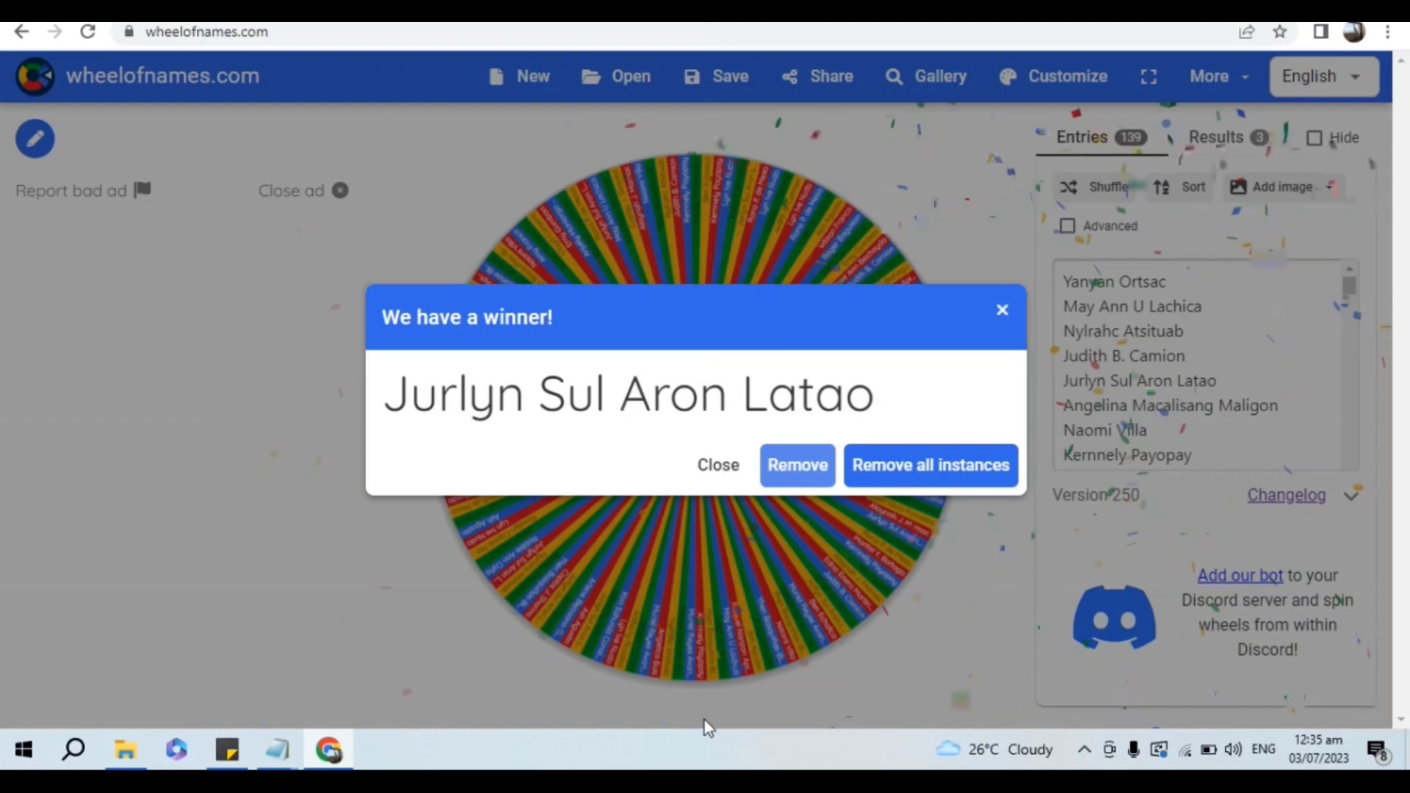
Paste the second winner onto line 3 of the Untitled note and remove all their entries, leaving 123.
{"action": "triple_click", "coordinate": [874, 394]}
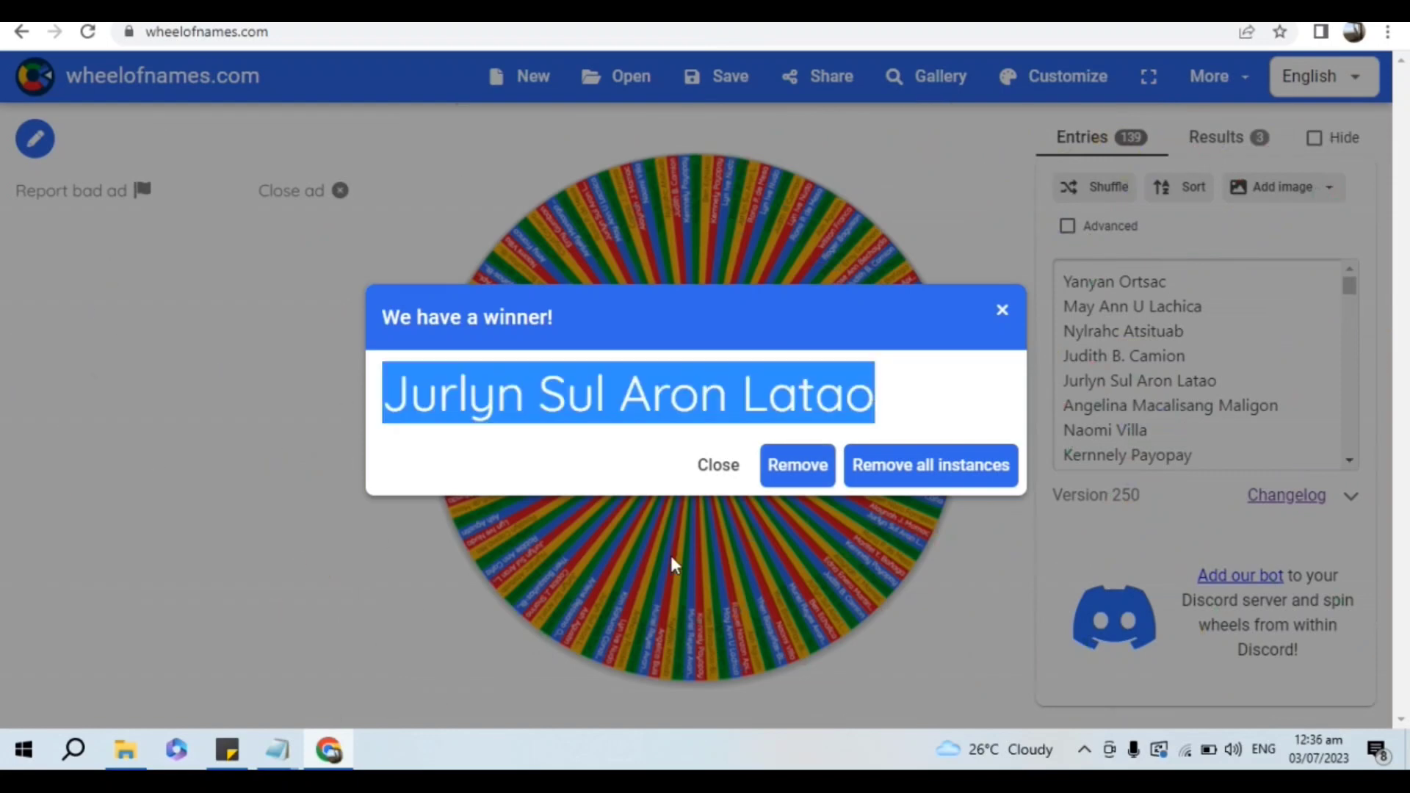
{"action": "left_click", "coordinate": [277, 749]}
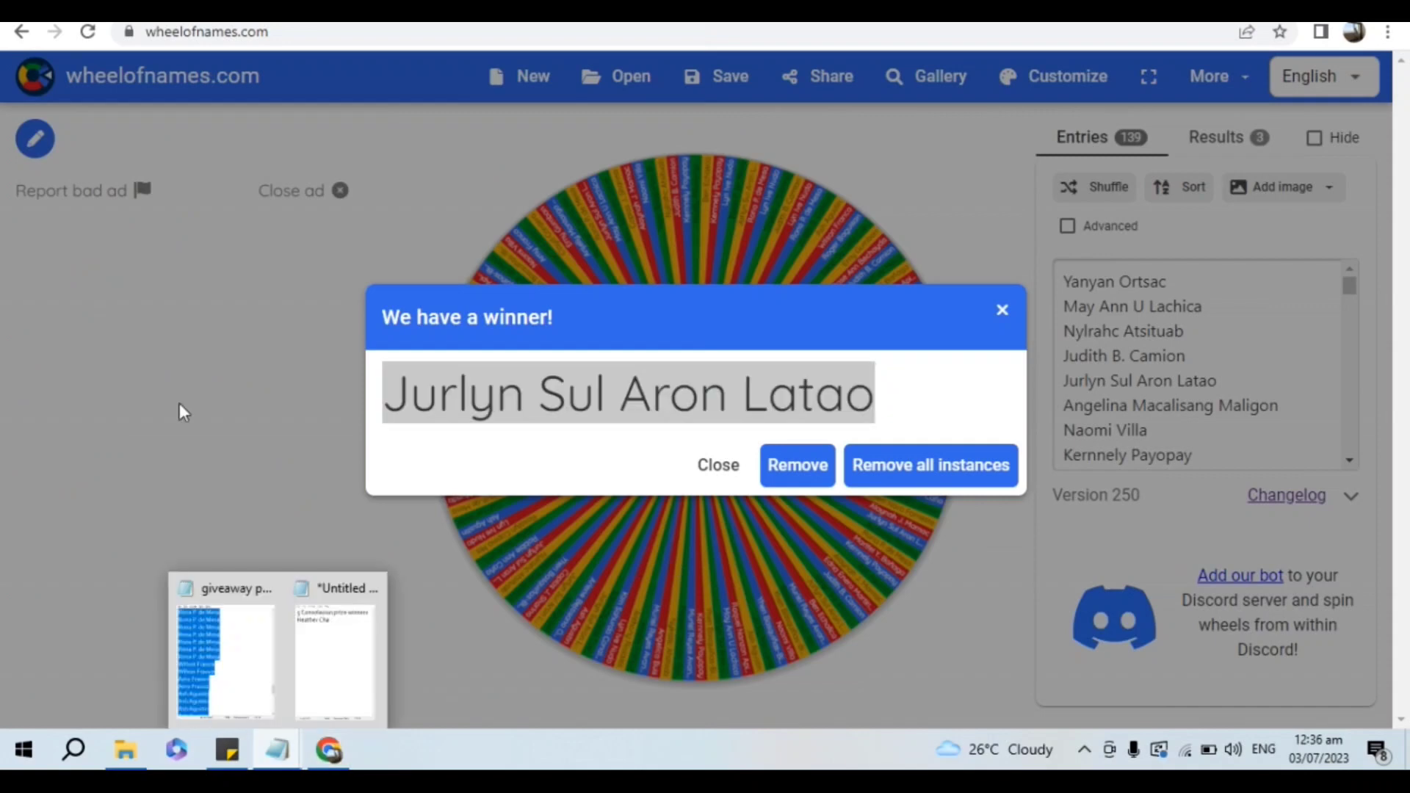
{"action": "left_click", "coordinate": [354, 656]}
{"action": "key", "text": "ctrl+v"}
{"action": "key", "text": "Return"}
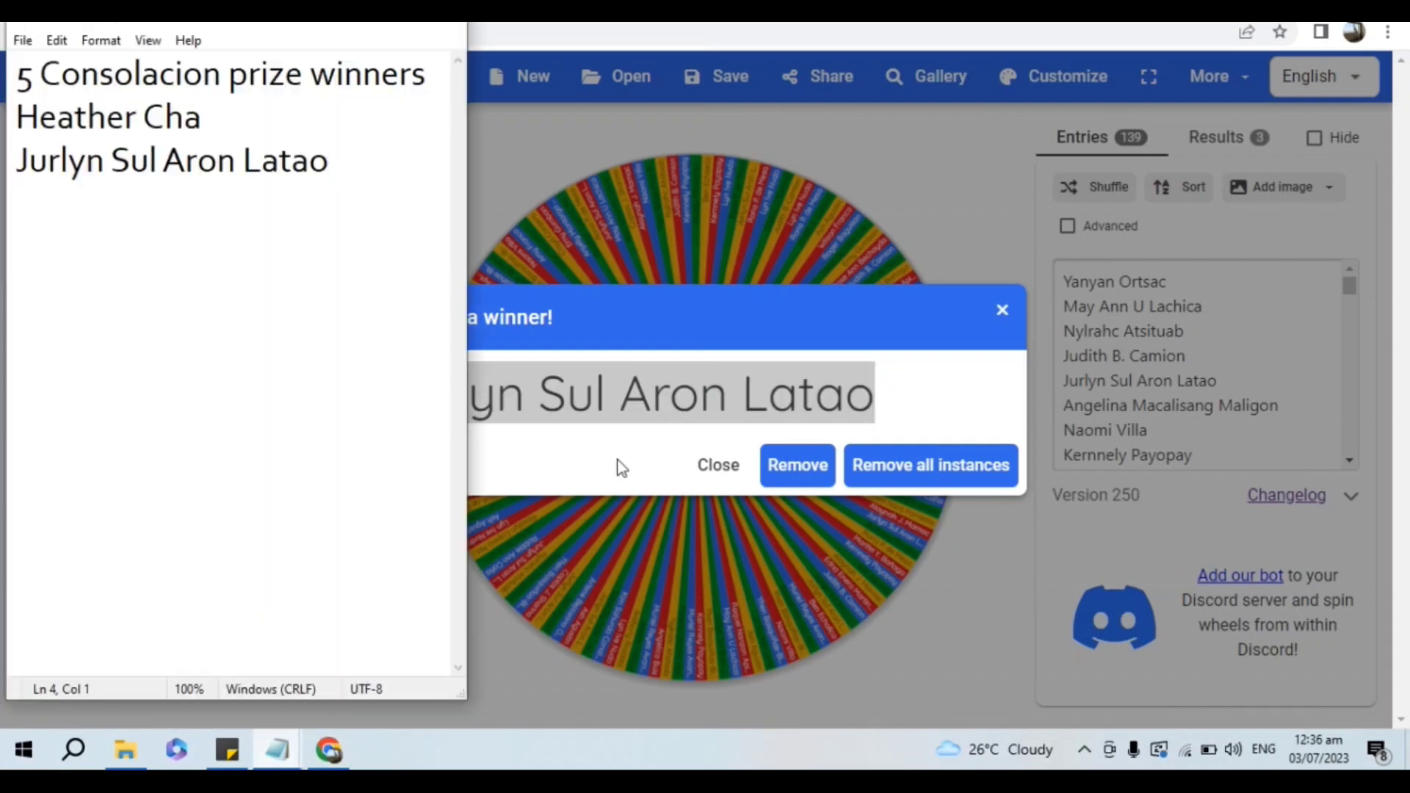
{"action": "left_click", "coordinate": [620, 467]}
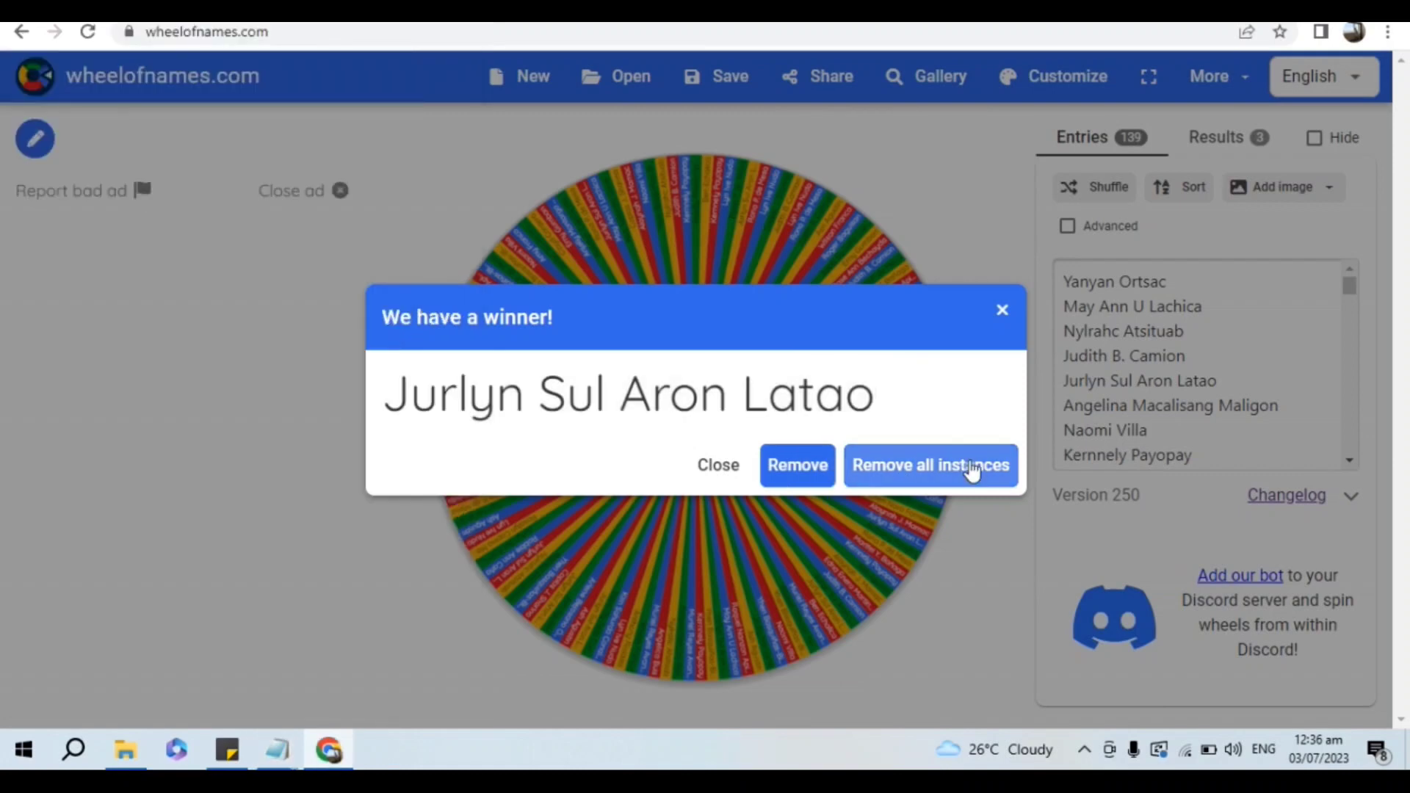
{"action": "left_click", "coordinate": [977, 467]}
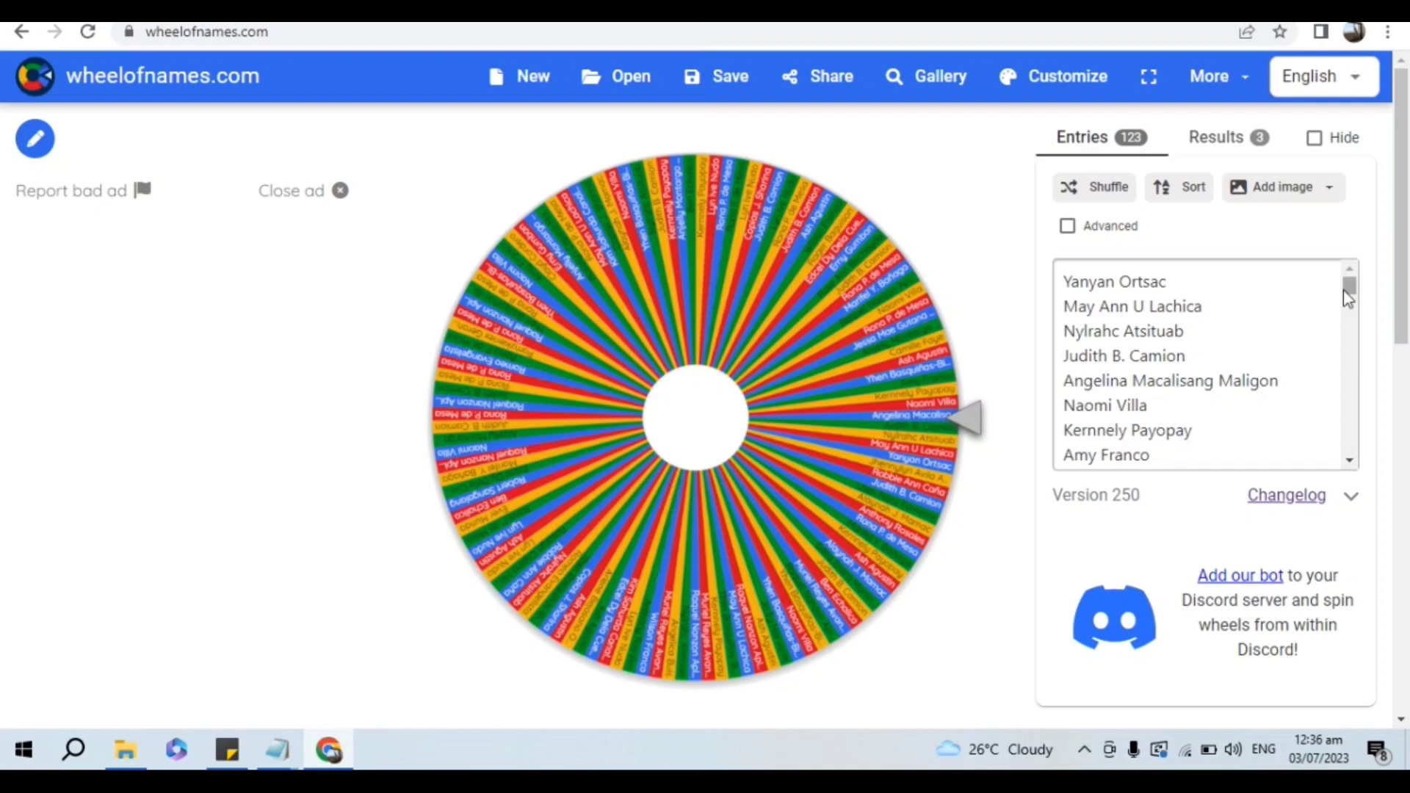
Spin the wheel again to draw another winner from the 123 entries.
{"action": "left_click", "coordinate": [716, 431]}
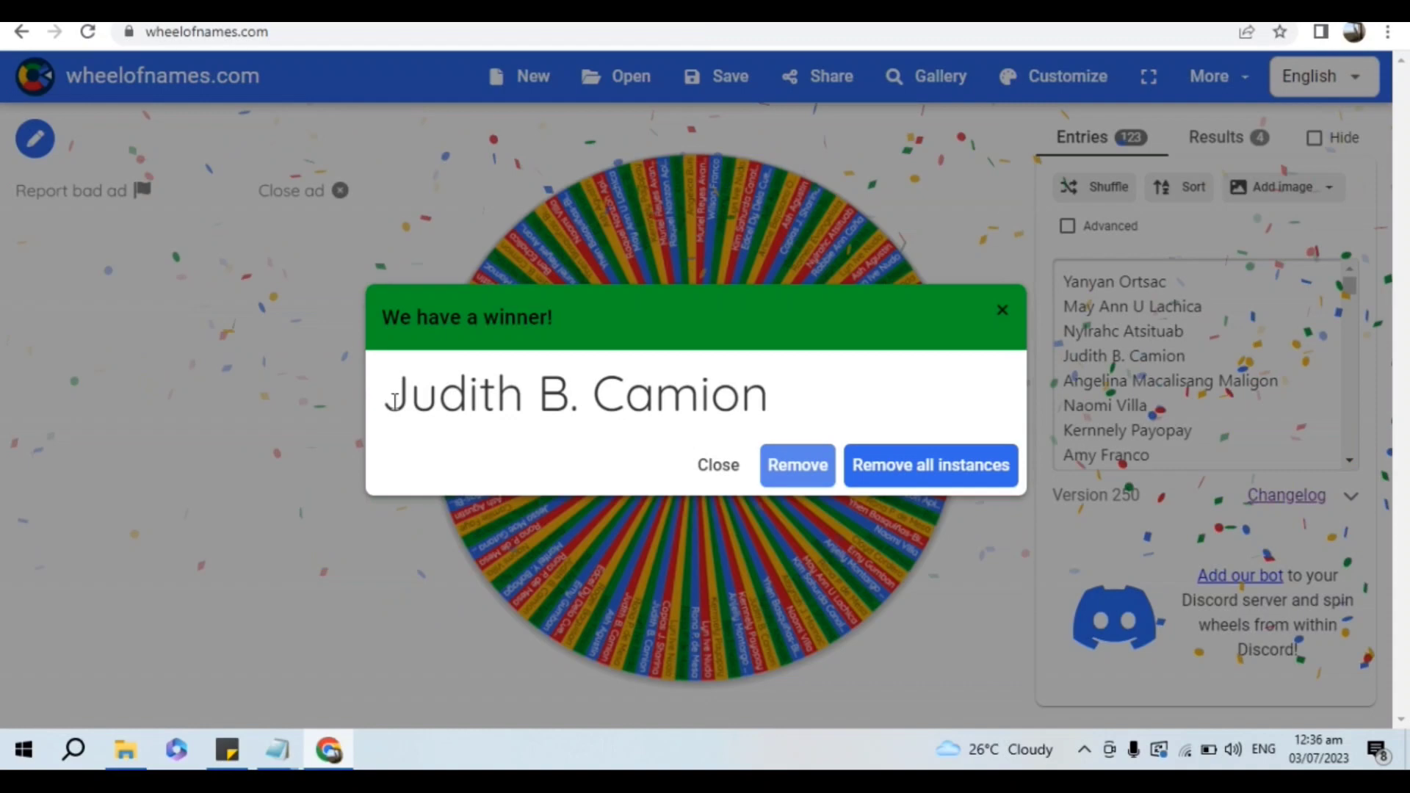
Paste the third winner onto line 4 of the Notepad list and remove all their entries, leaving 114.
{"action": "left_click_drag", "start_coordinate": [395, 400], "coordinate": [768, 397]}
{"action": "key", "text": "ctrl+c"}
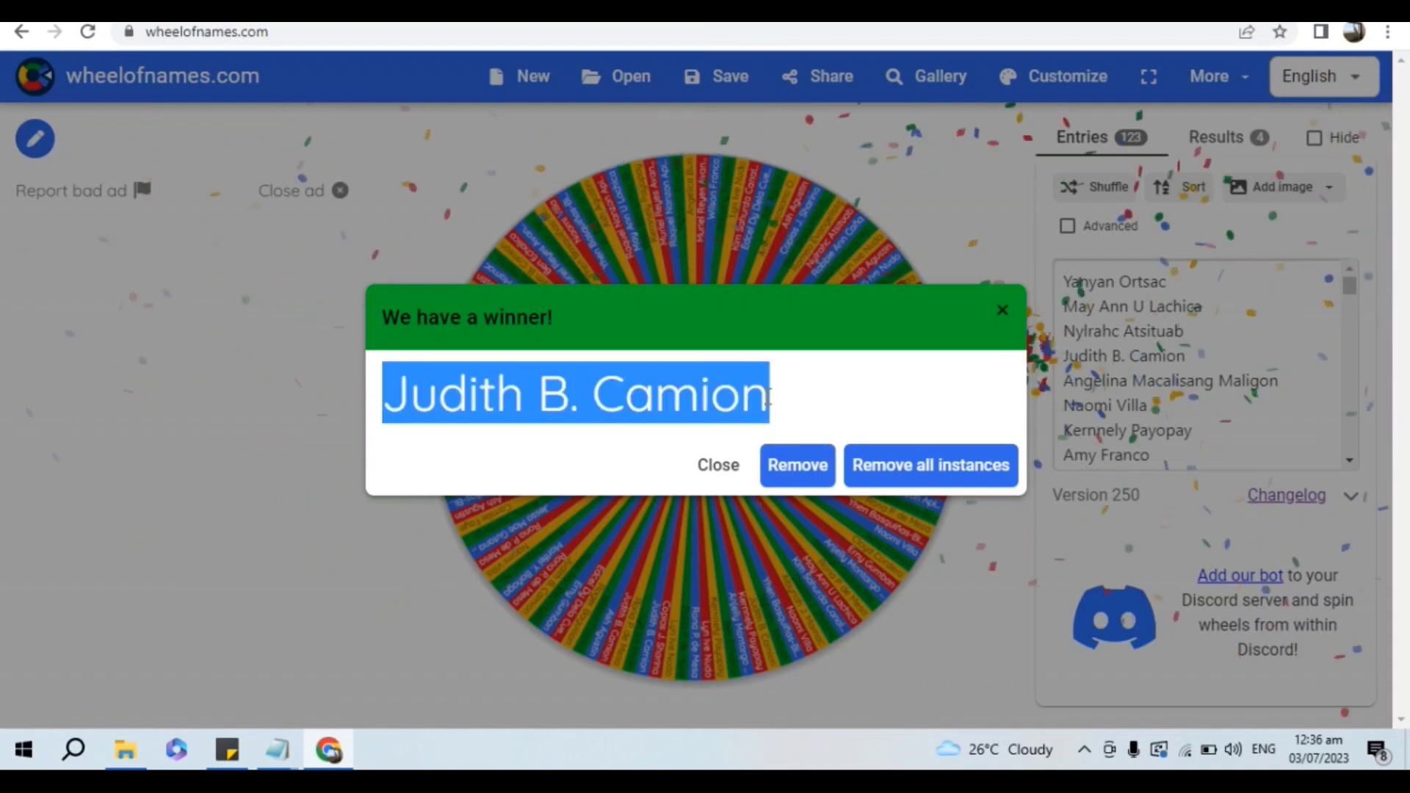
{"action": "left_click", "coordinate": [278, 749]}
{"action": "left_click", "coordinate": [331, 654]}
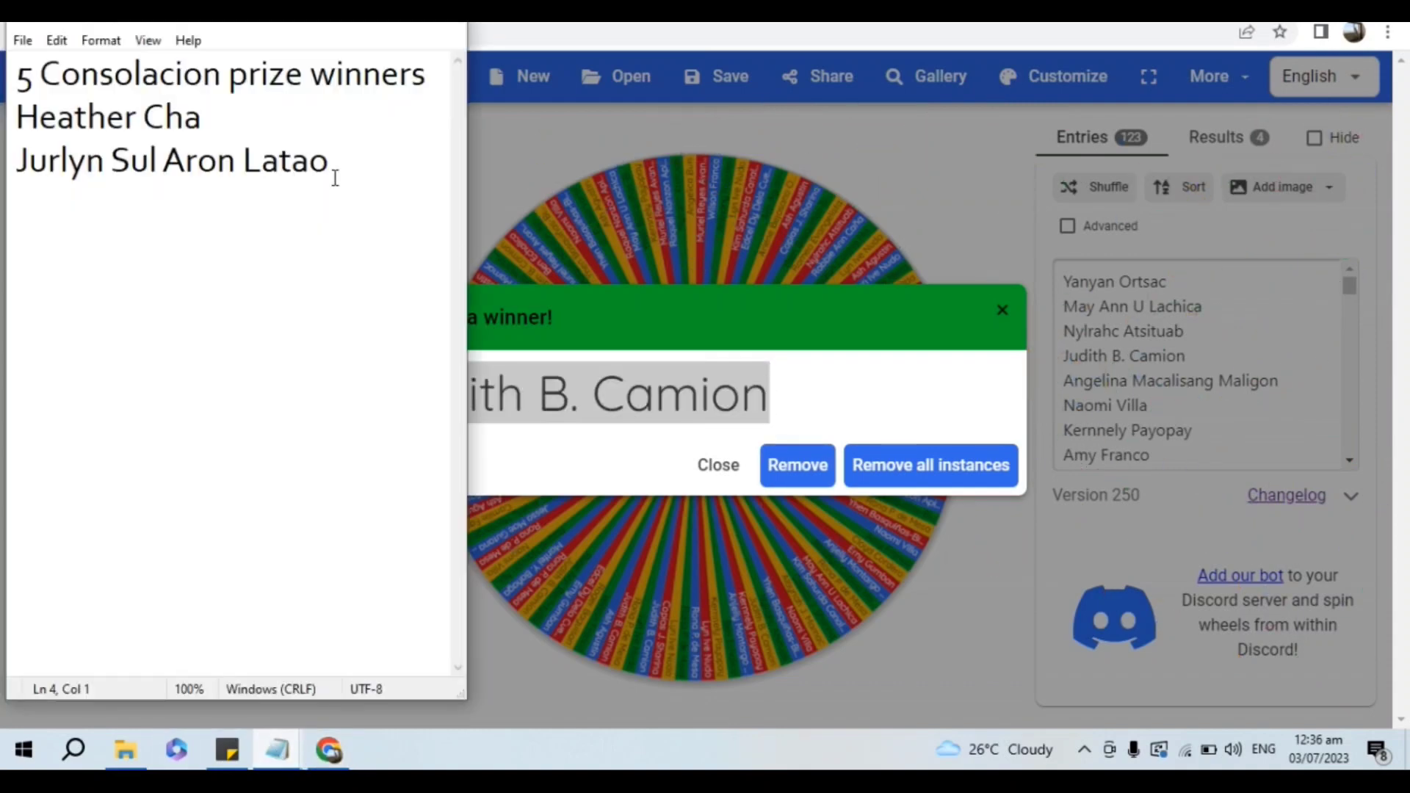
{"action": "key", "text": "ctrl+v"}
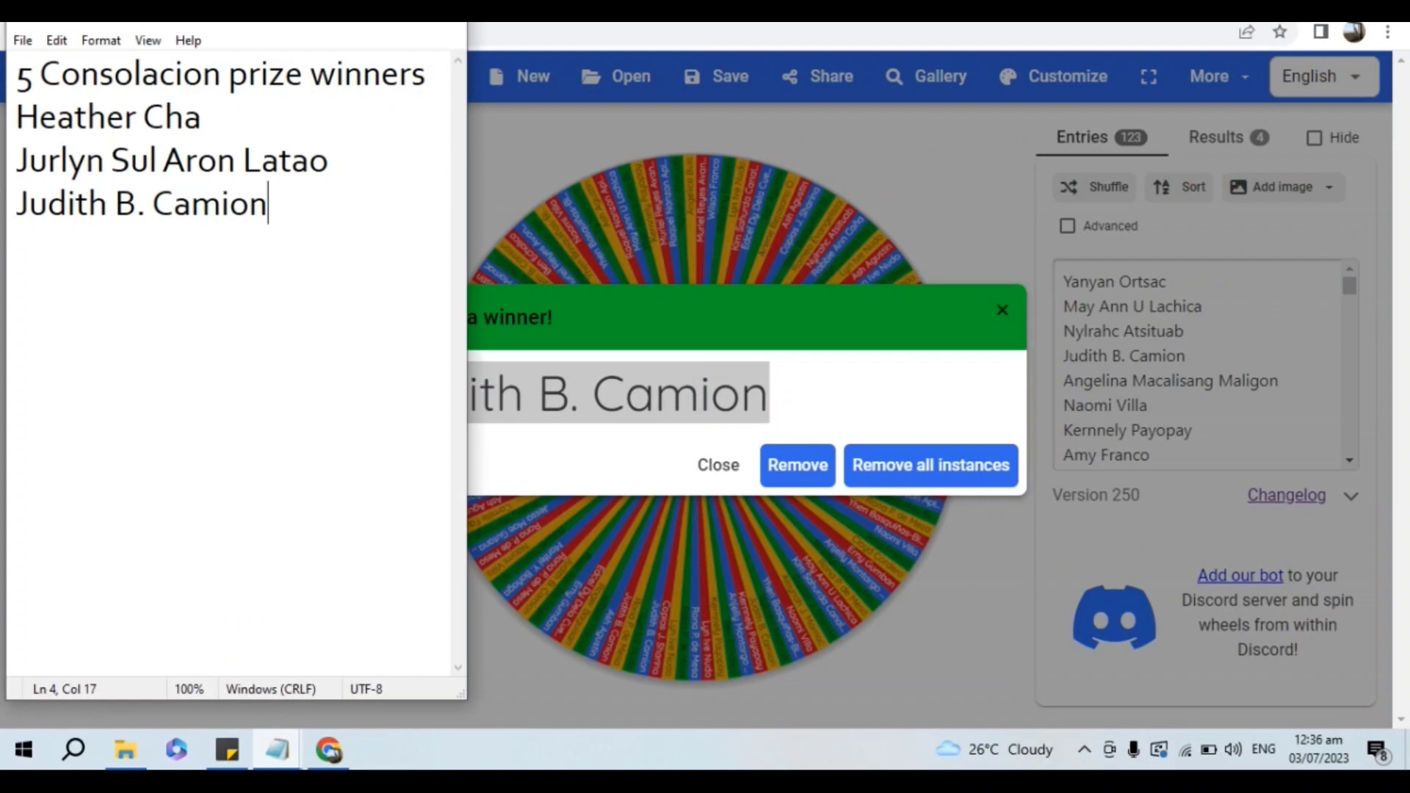
{"action": "left_click", "coordinate": [794, 324]}
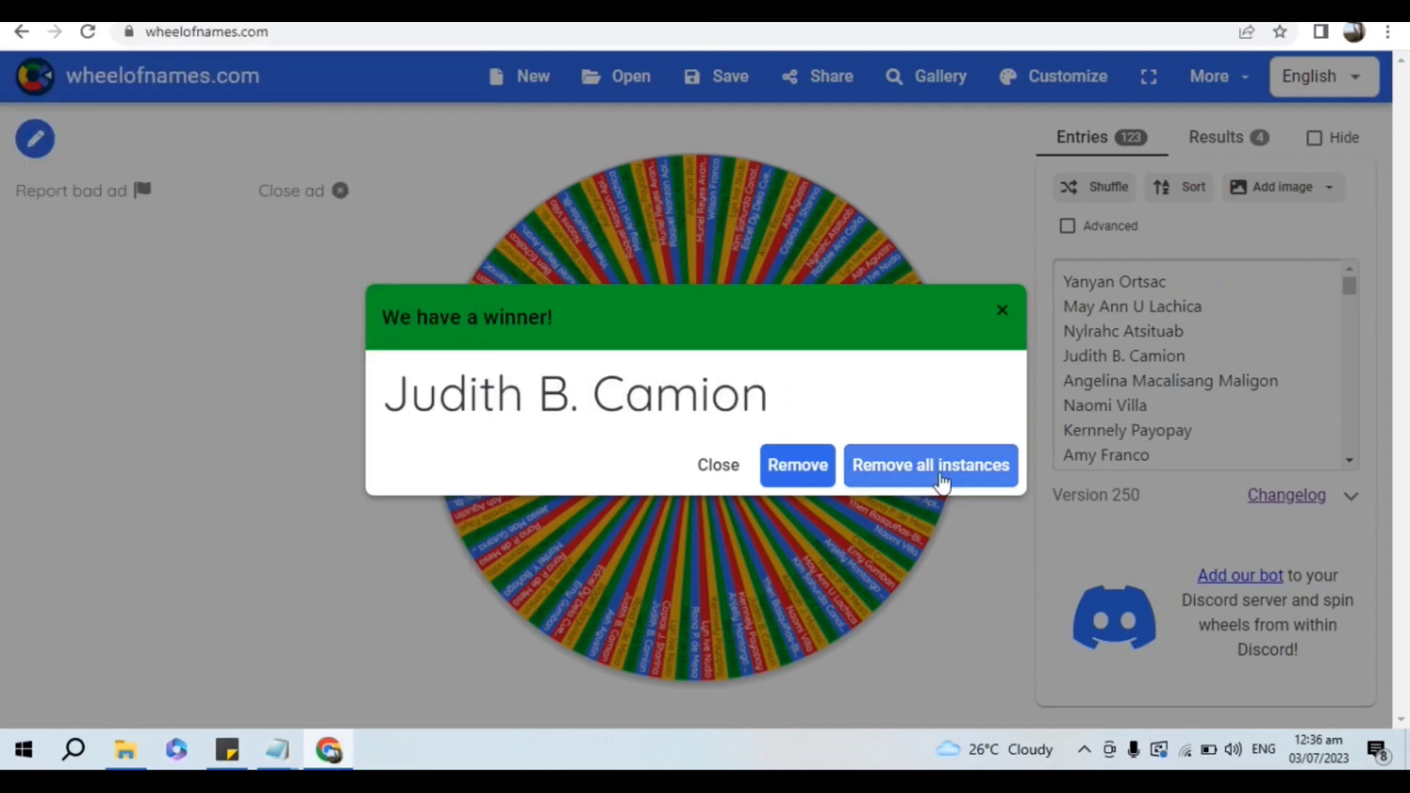
{"action": "left_click", "coordinate": [942, 483]}
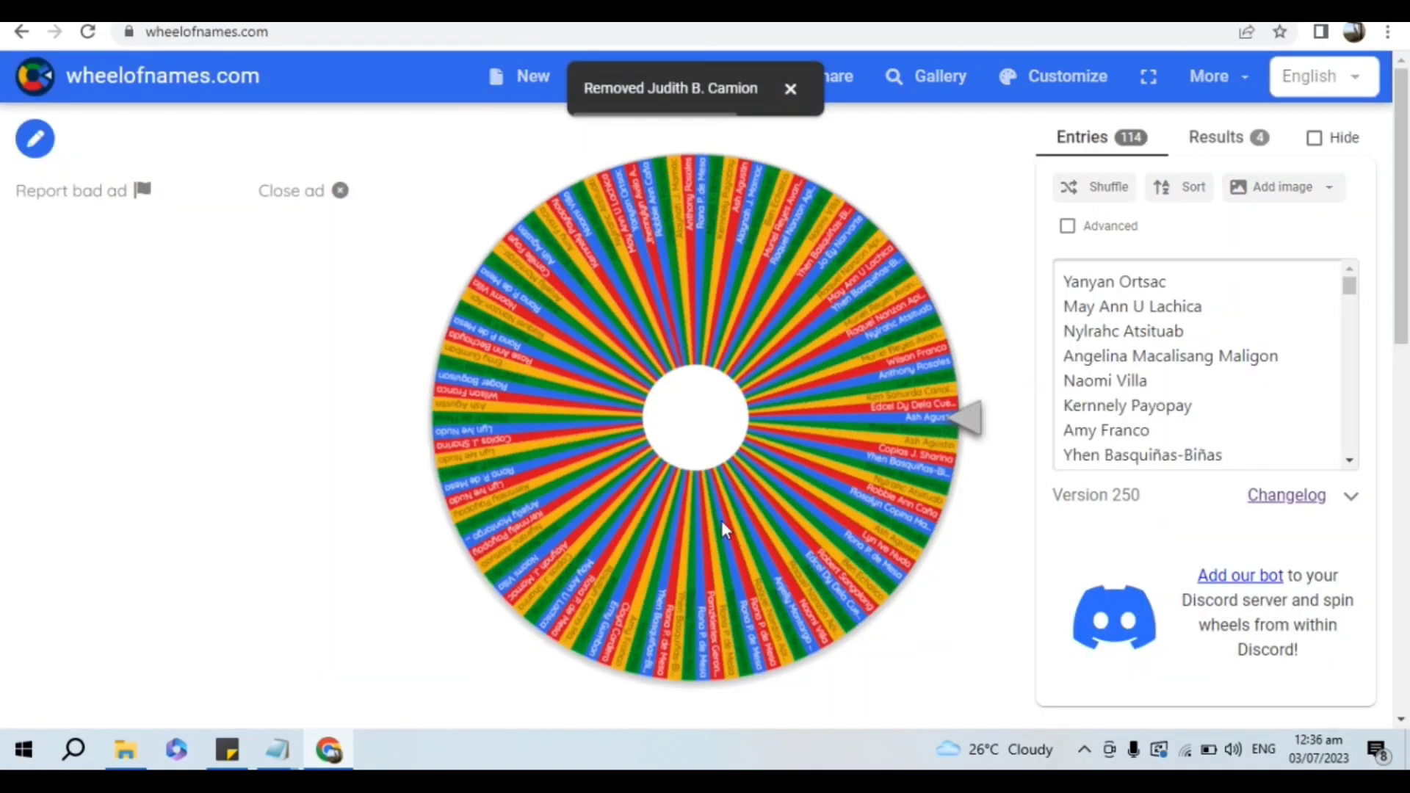
Spin for the next winner and number the first three Notepad winners 1., 2. and 3.
{"action": "left_click", "coordinate": [721, 521]}
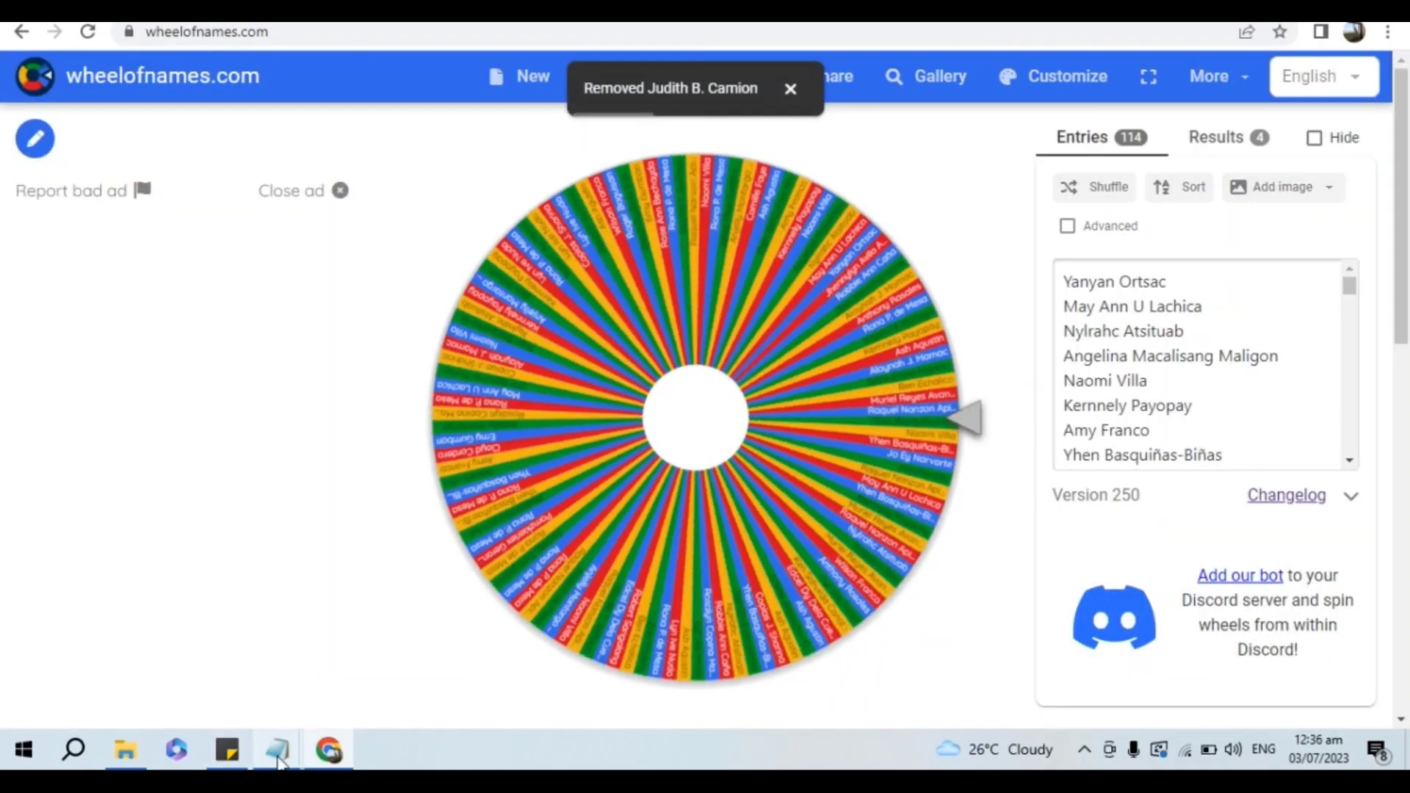
{"action": "mouse_move", "coordinate": [279, 762]}
{"action": "left_click", "coordinate": [318, 683]}
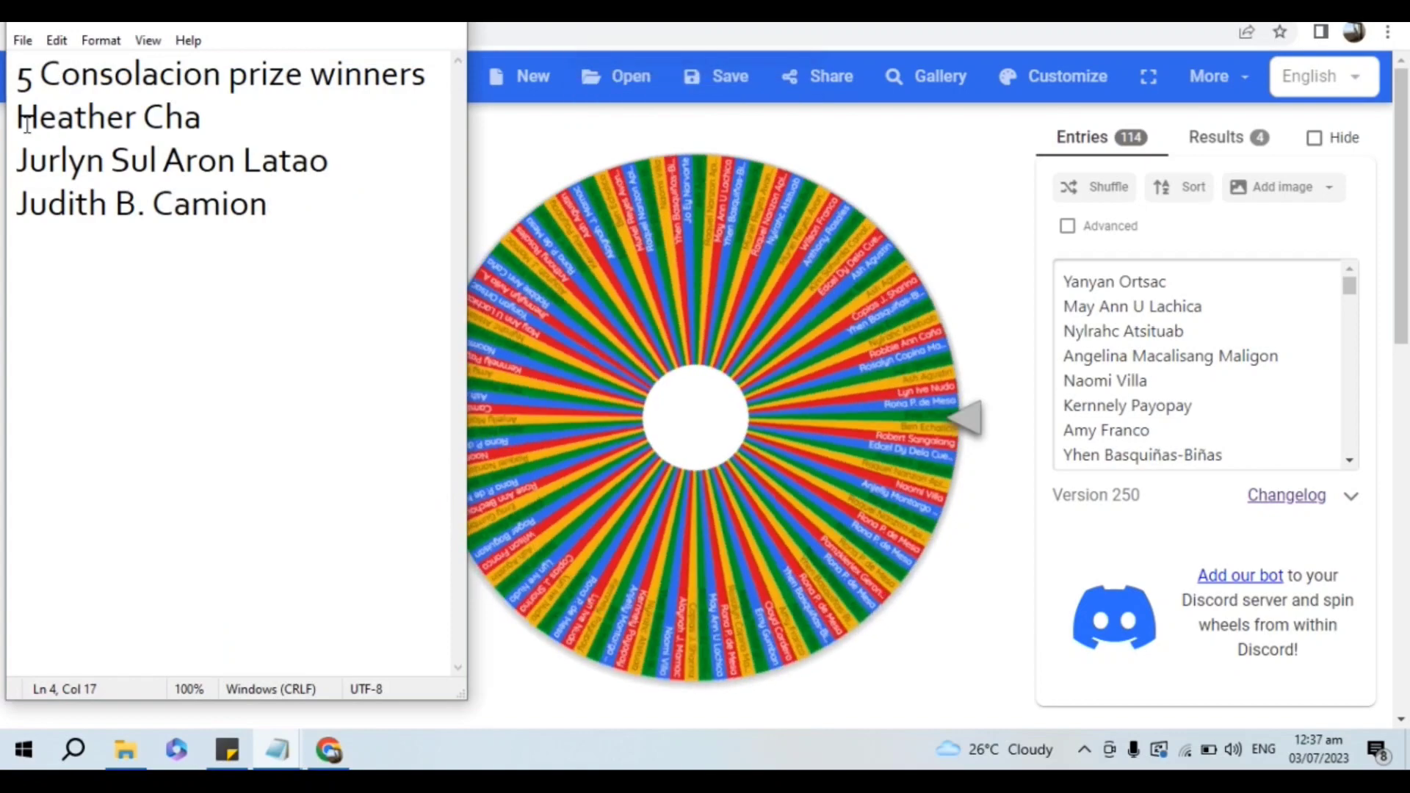
{"action": "left_click", "coordinate": [18, 122]}
{"action": "type", "text": "1."}
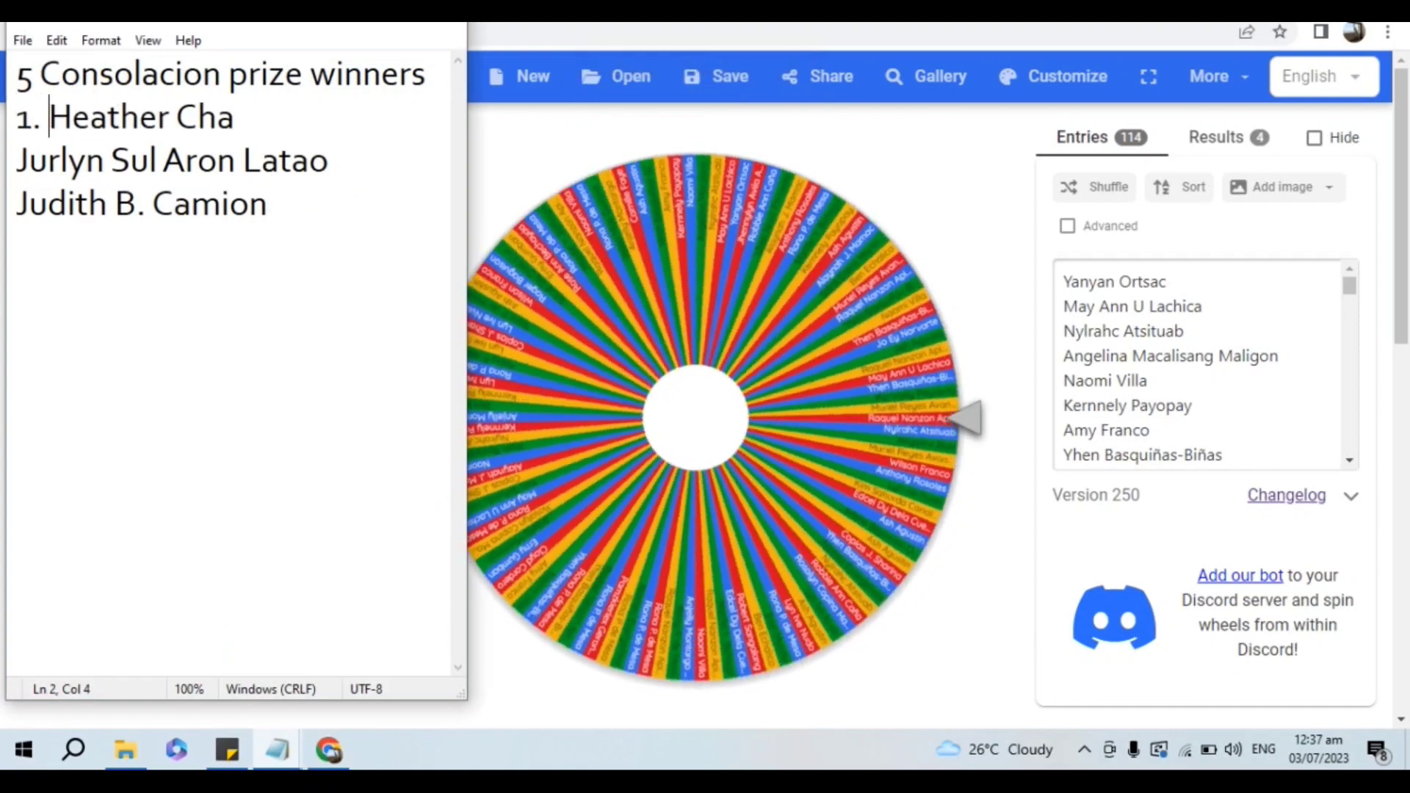
{"action": "left_click", "coordinate": [14, 161]}
{"action": "type", "text": "2."}
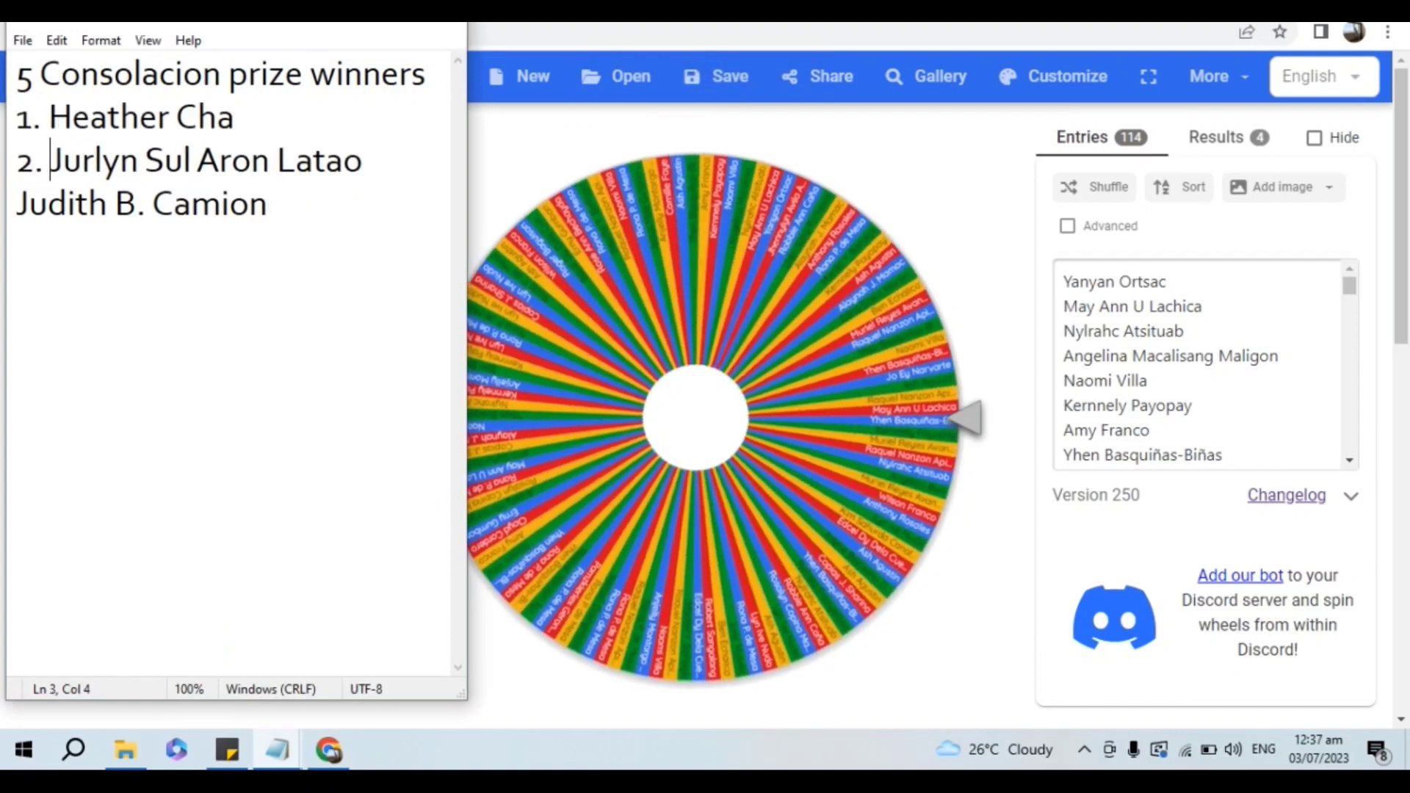
{"action": "left_click", "coordinate": [15, 206]}
{"action": "type", "text": "3."}
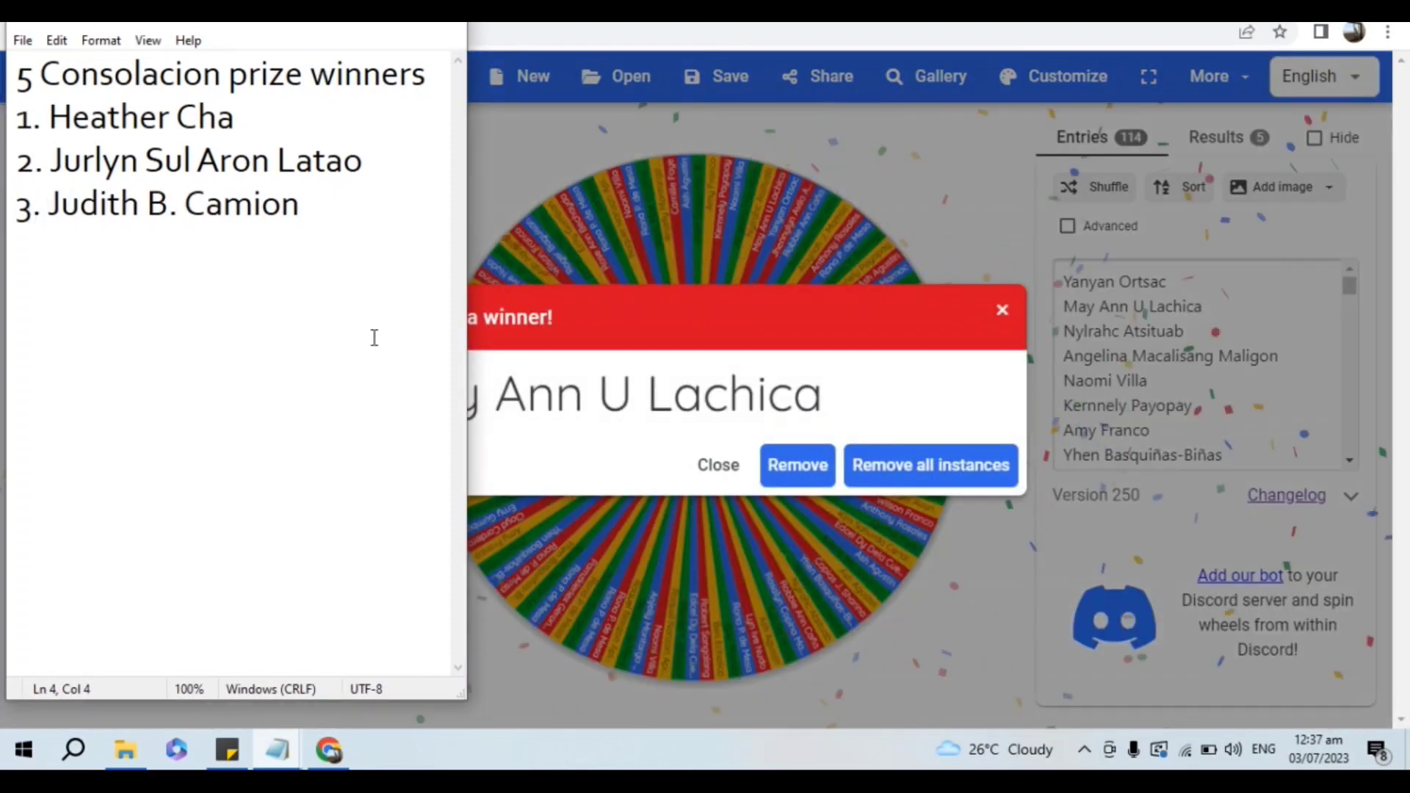
Add the newly drawn winner to the Notepad list as item '4.' with a blank line after.
{"action": "triple_click", "coordinate": [830, 391]}
{"action": "key", "text": "ctrl+c"}
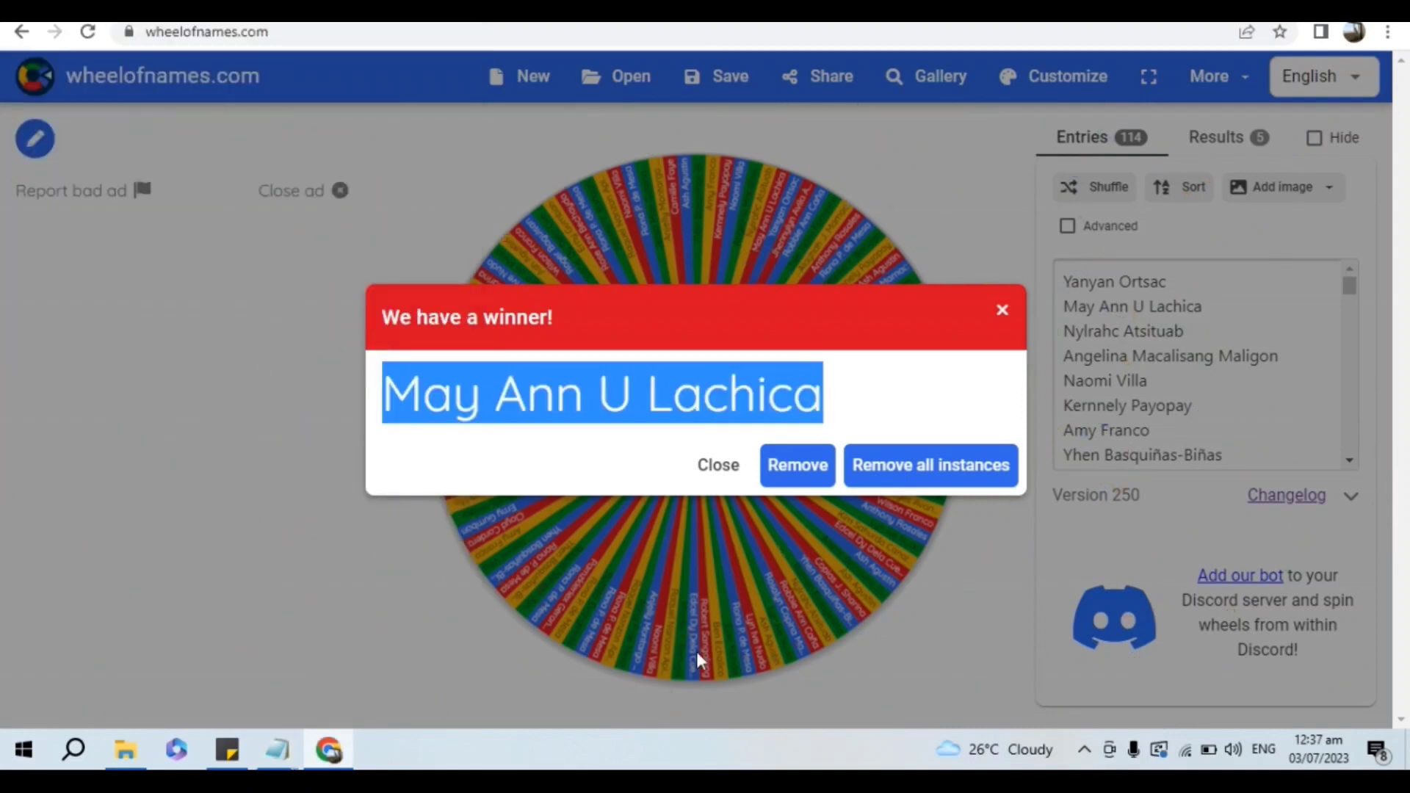
{"action": "key", "text": "alt+Tab"}
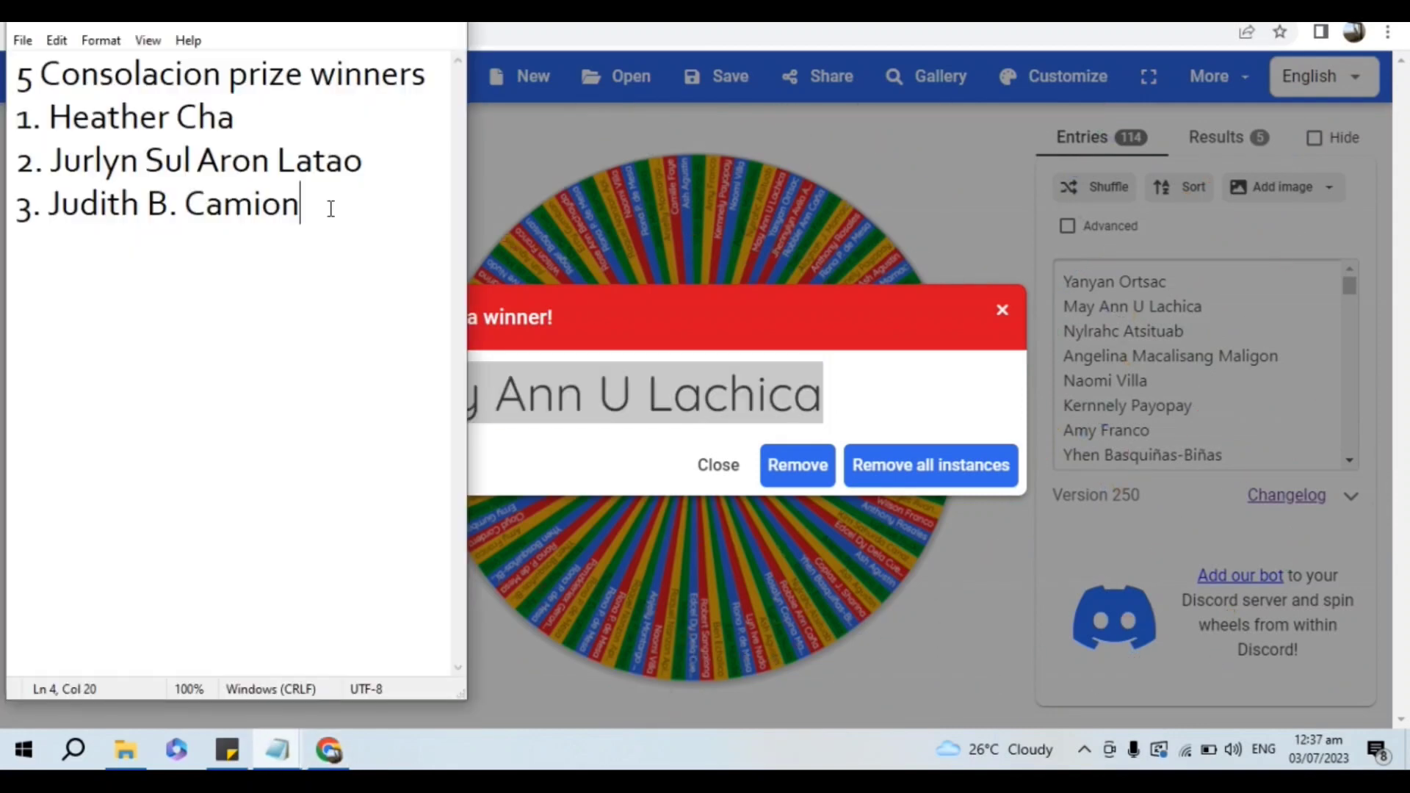
{"action": "key", "text": "Return"}
{"action": "type", "text": "4."}
{"action": "key", "text": "ctrl+v"}
{"action": "key", "text": "Return"}
{"action": "key", "text": "alt+Tab"}
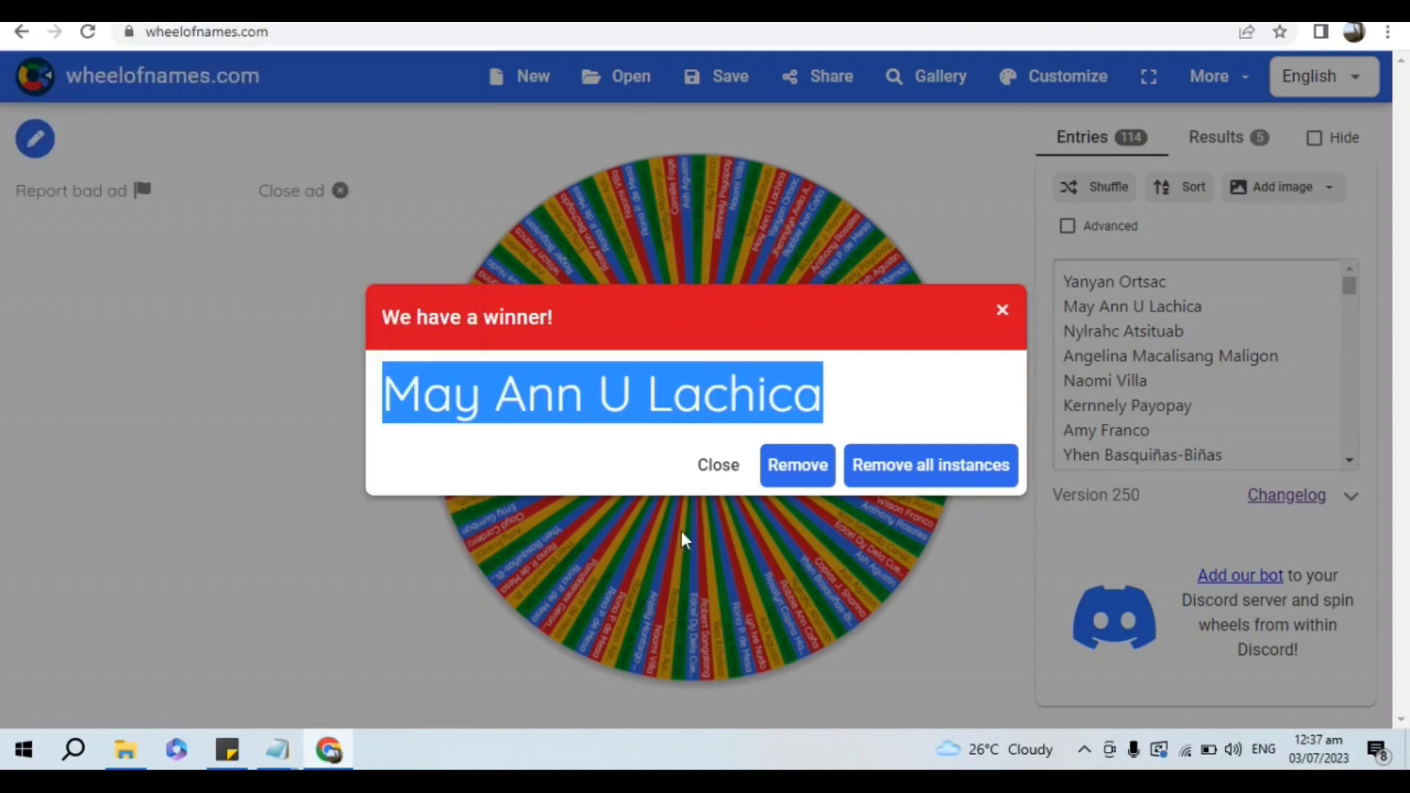
Remove all of the fourth winner's entries, spin again, and select the new winner's name.
{"action": "left_click", "coordinate": [931, 465]}
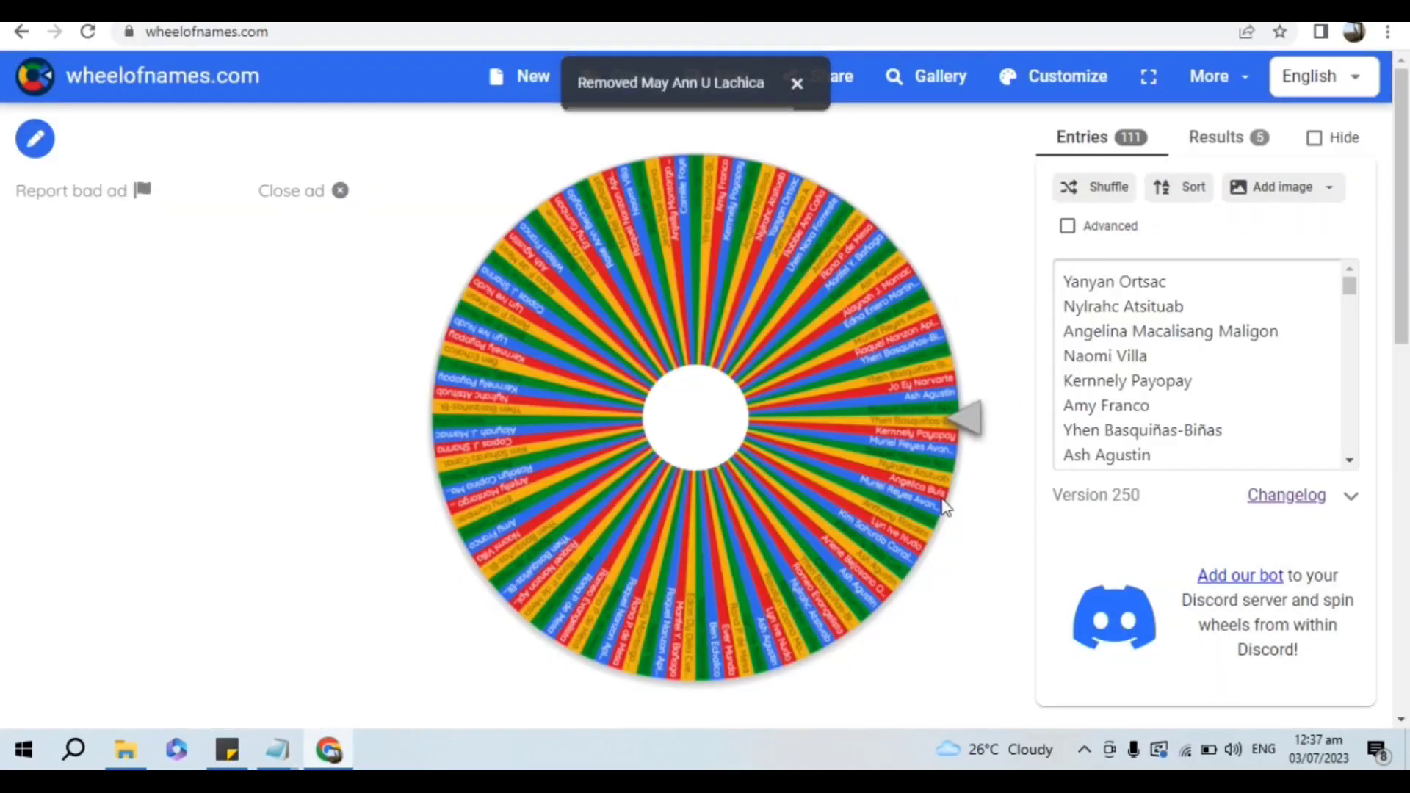
{"action": "left_click", "coordinate": [704, 430]}
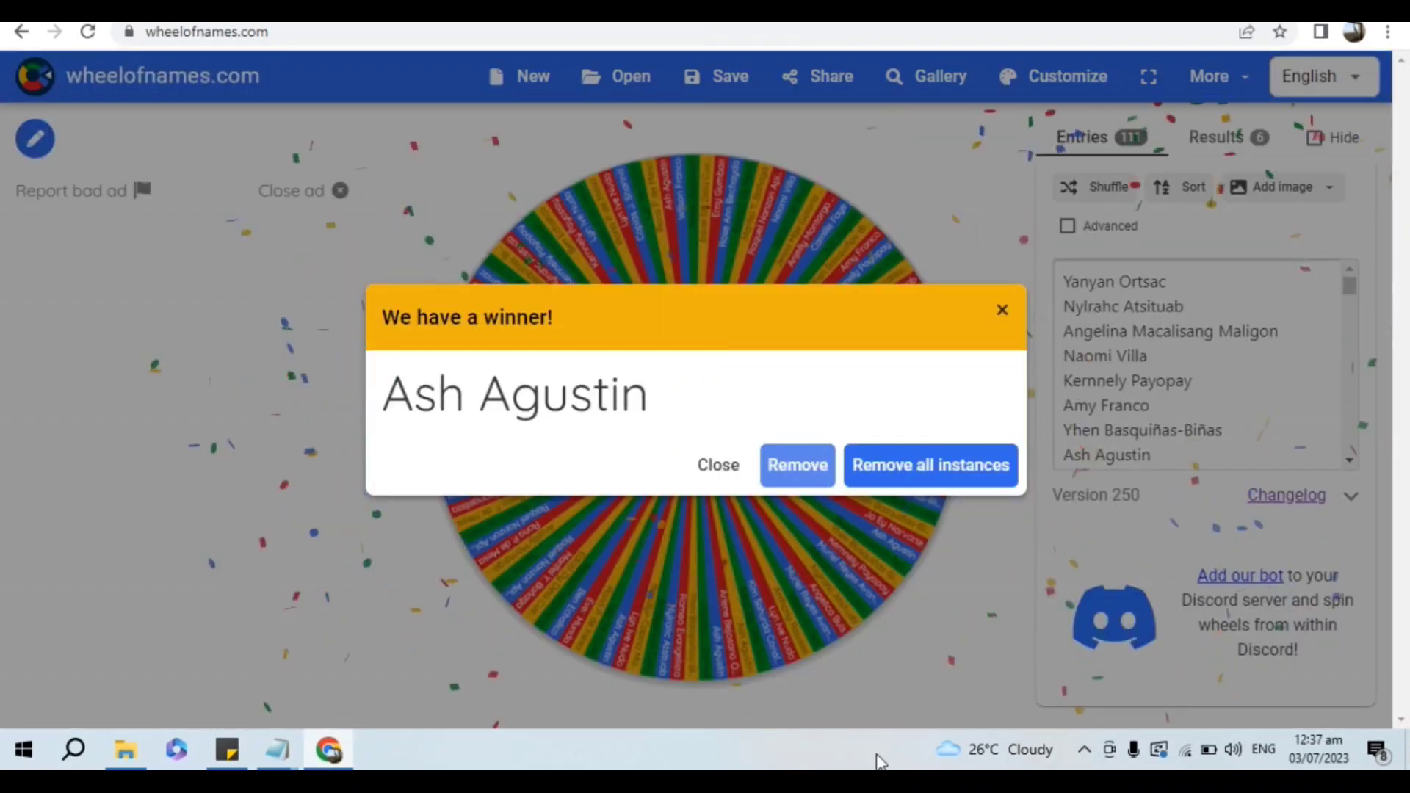
{"action": "triple_click", "coordinate": [658, 412]}
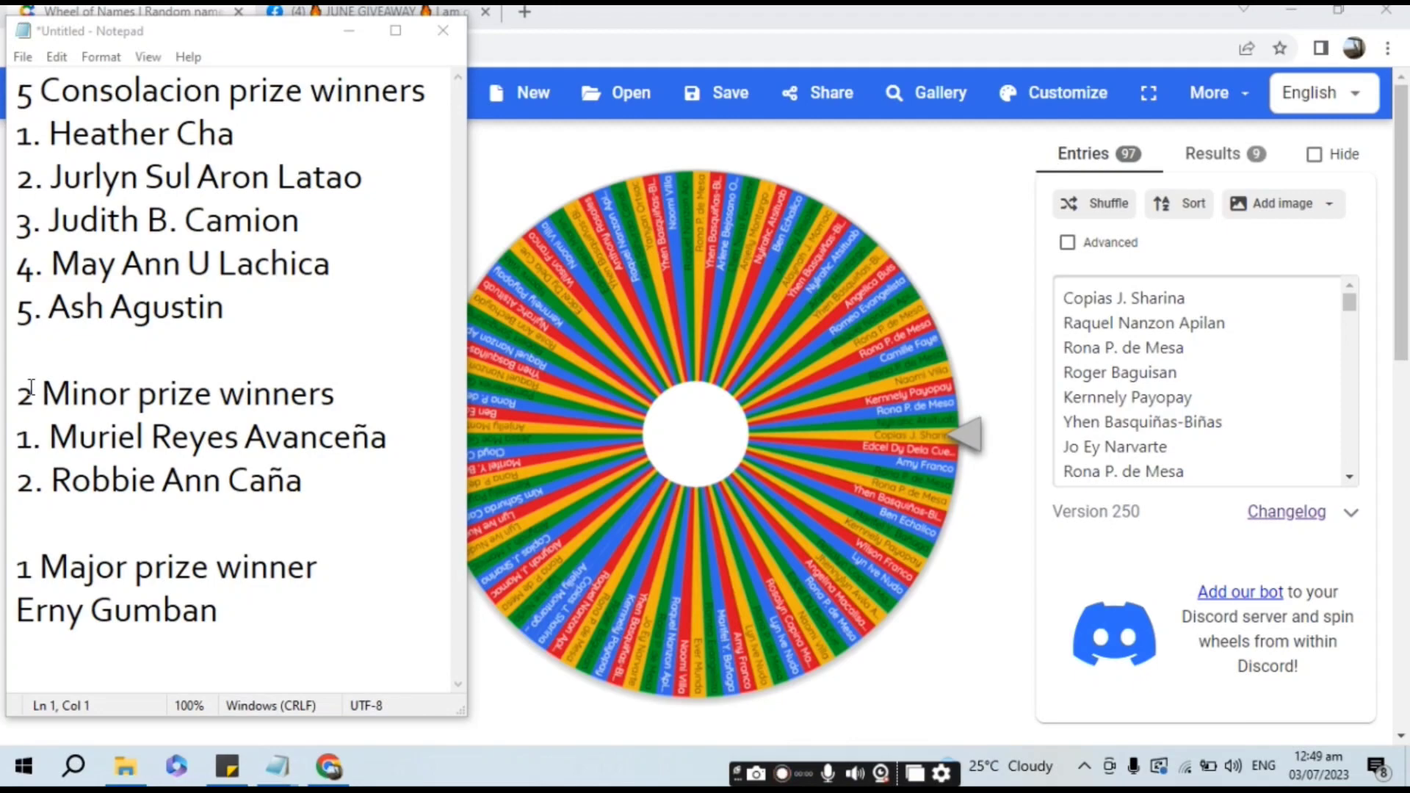
{"action": "key", "text": "super+w"}
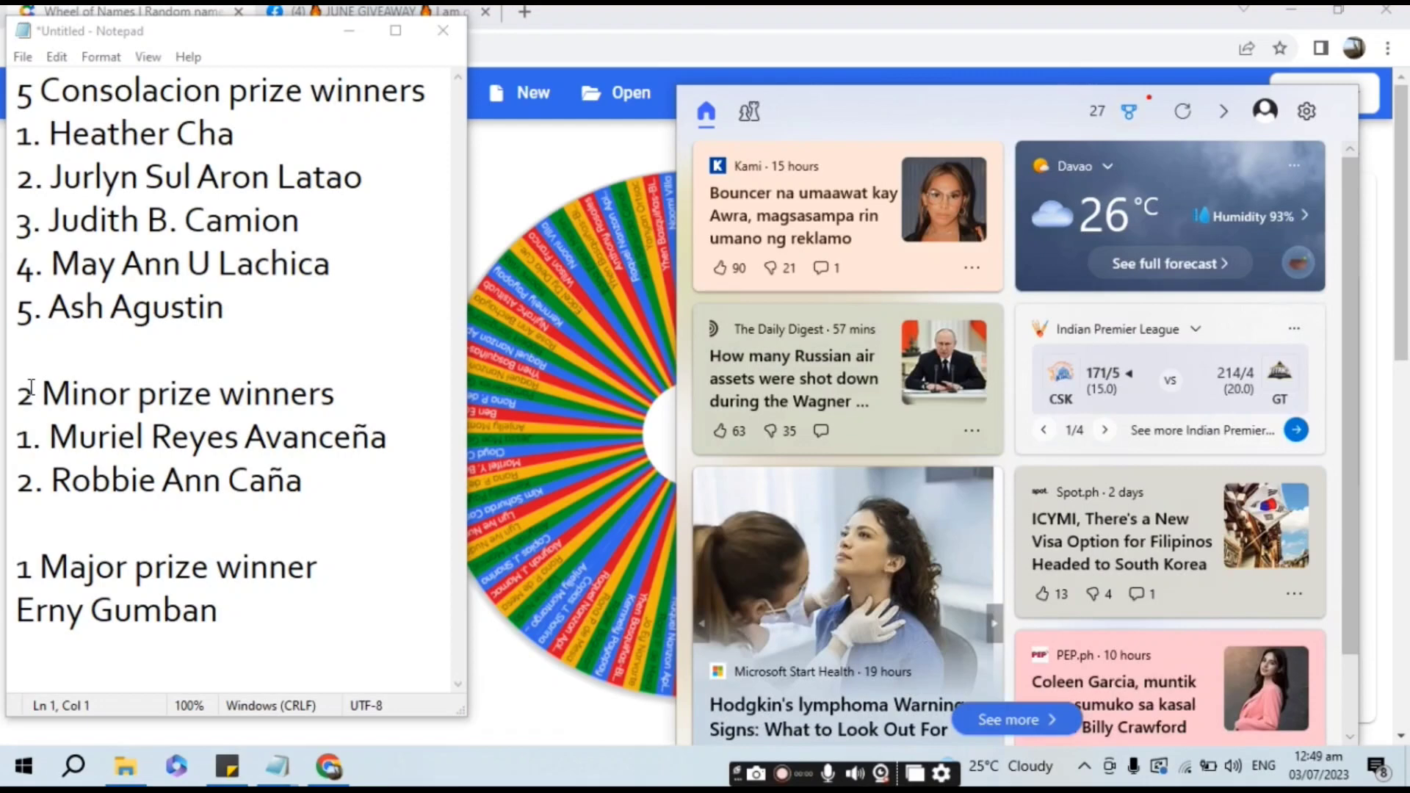
{"action": "key", "text": "Escape"}
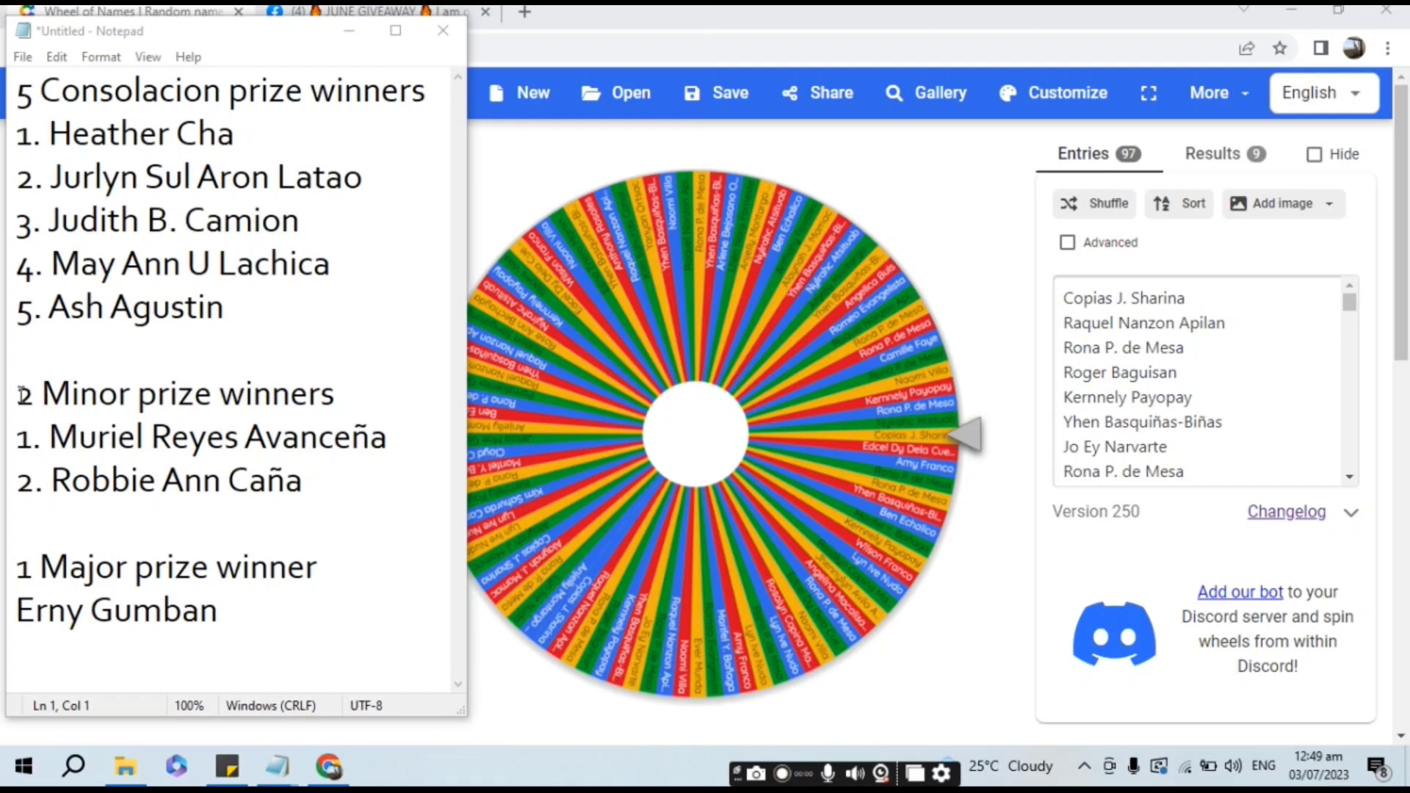
{"action": "left_click_drag", "start_coordinate": [23, 395], "coordinate": [320, 623]}
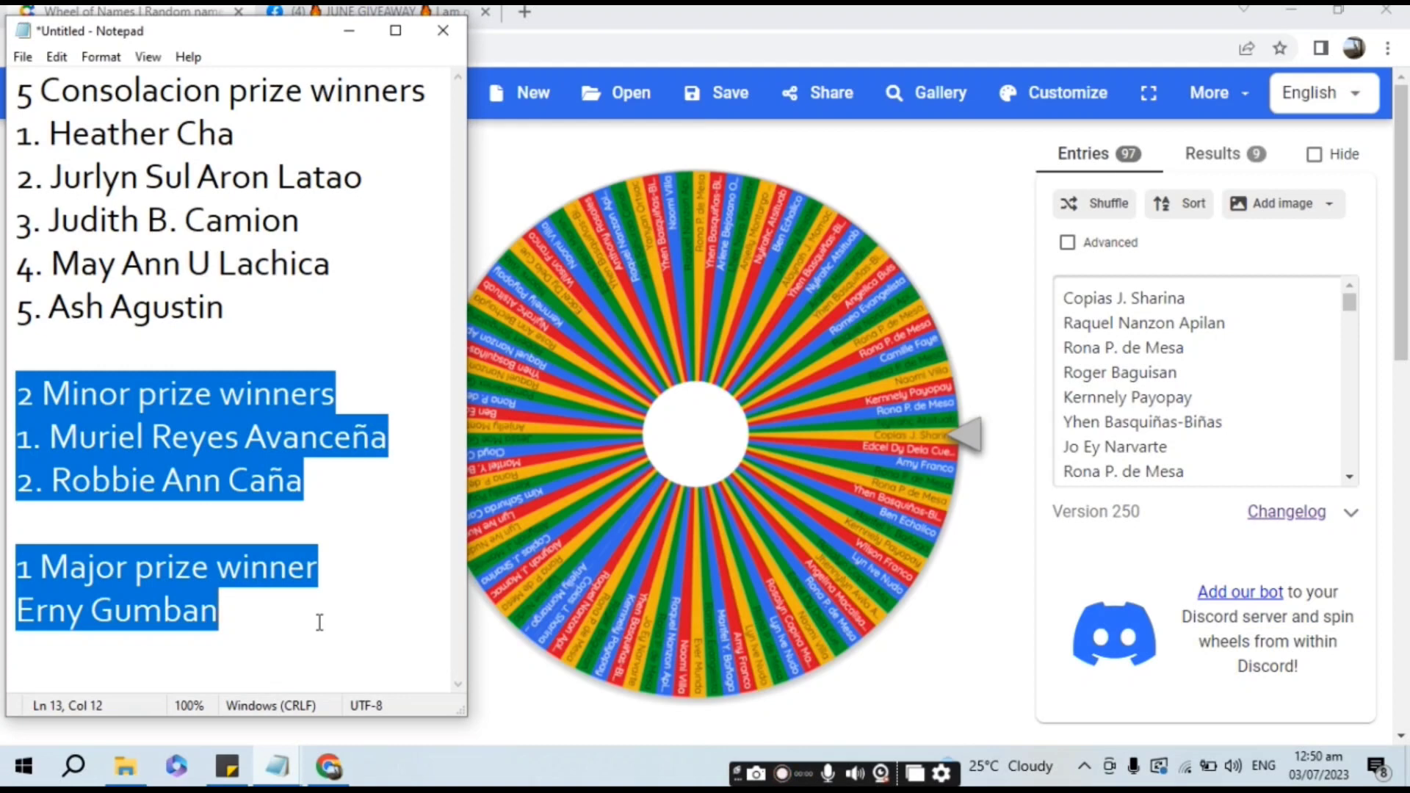
{"action": "left_click", "coordinate": [273, 558]}
{"action": "left_click", "coordinate": [79, 436]}
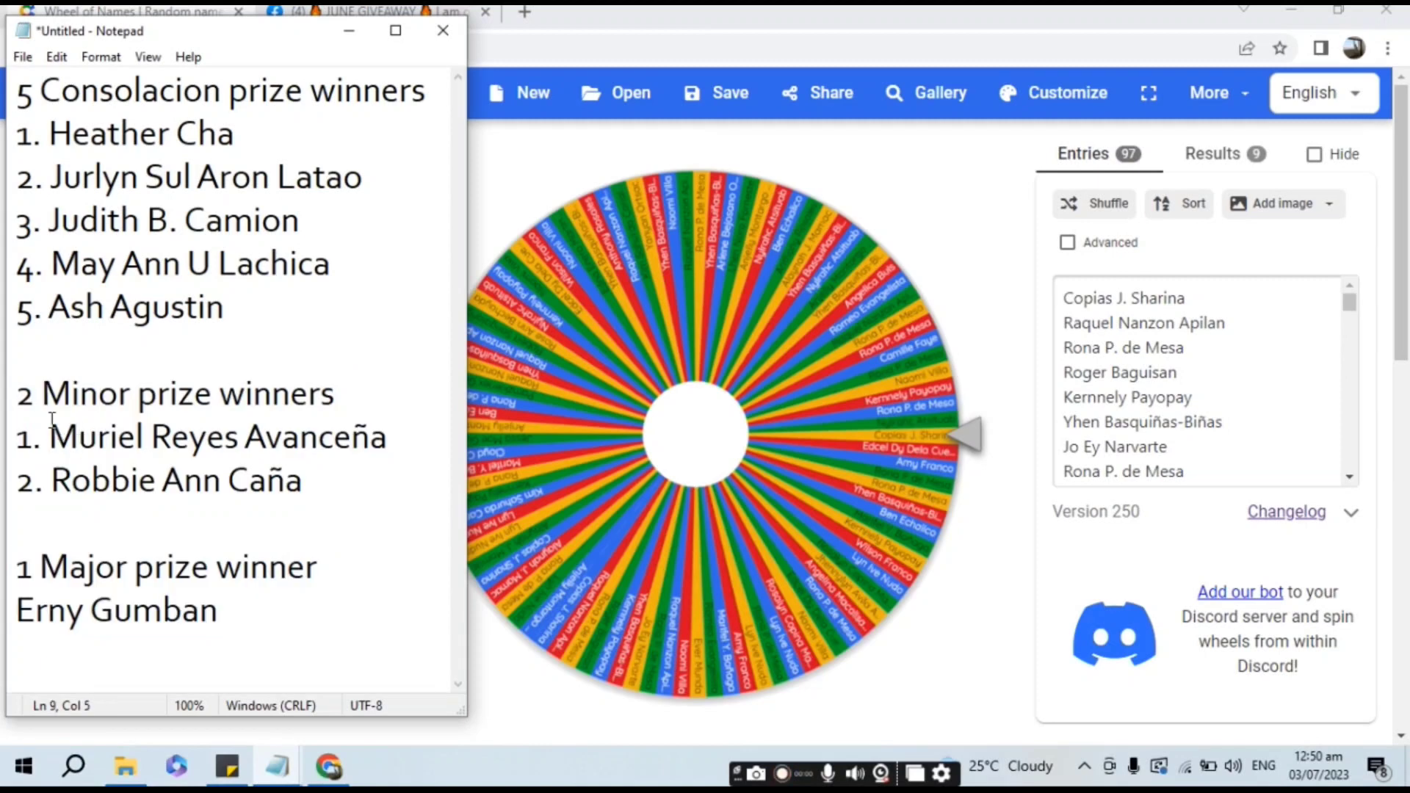
{"action": "mouse_move", "coordinate": [11, 401]}
{"action": "left_mouse_down"}
{"action": "mouse_move", "coordinate": [277, 540]}
{"action": "mouse_move", "coordinate": [264, 639]}
{"action": "left_mouse_up"}
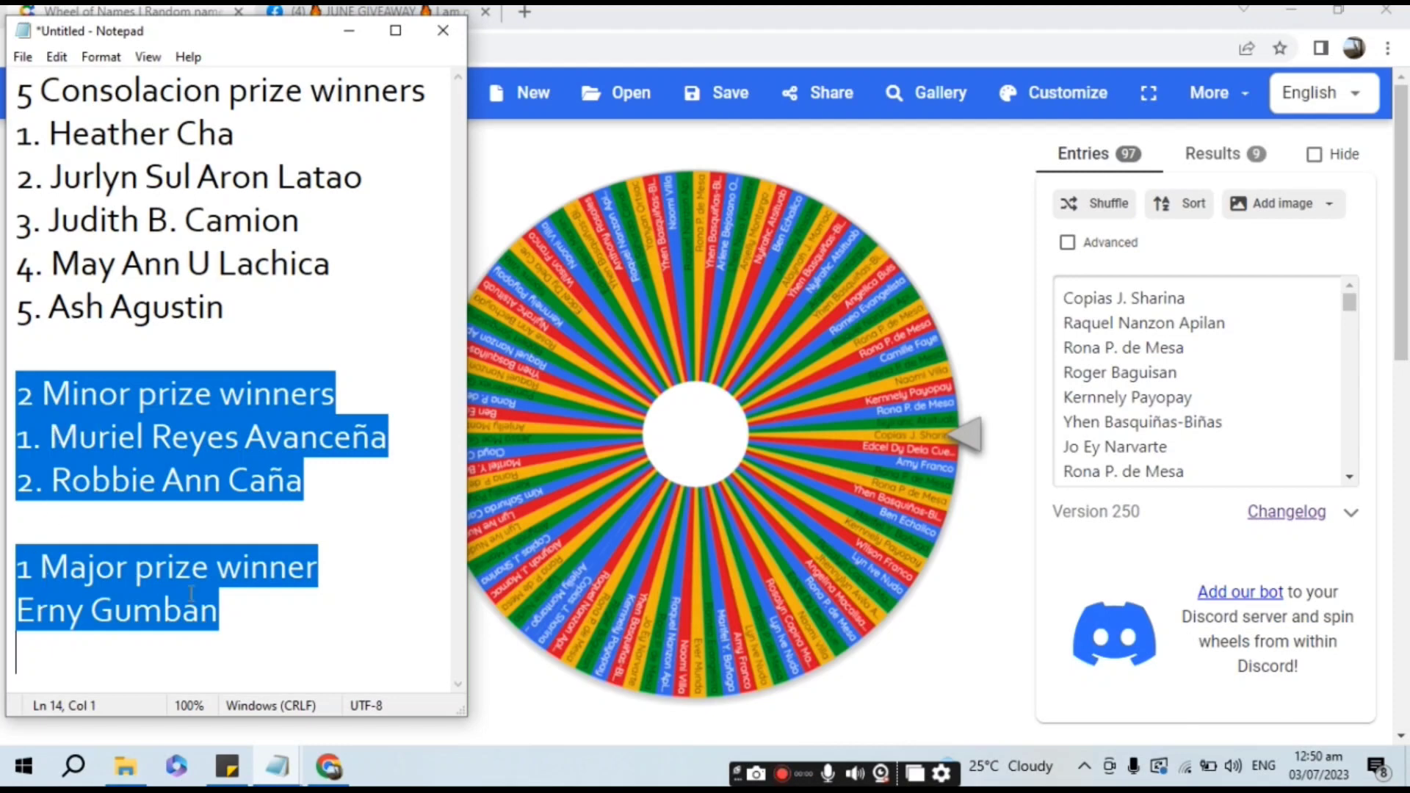
{"action": "left_click", "coordinate": [242, 591]}
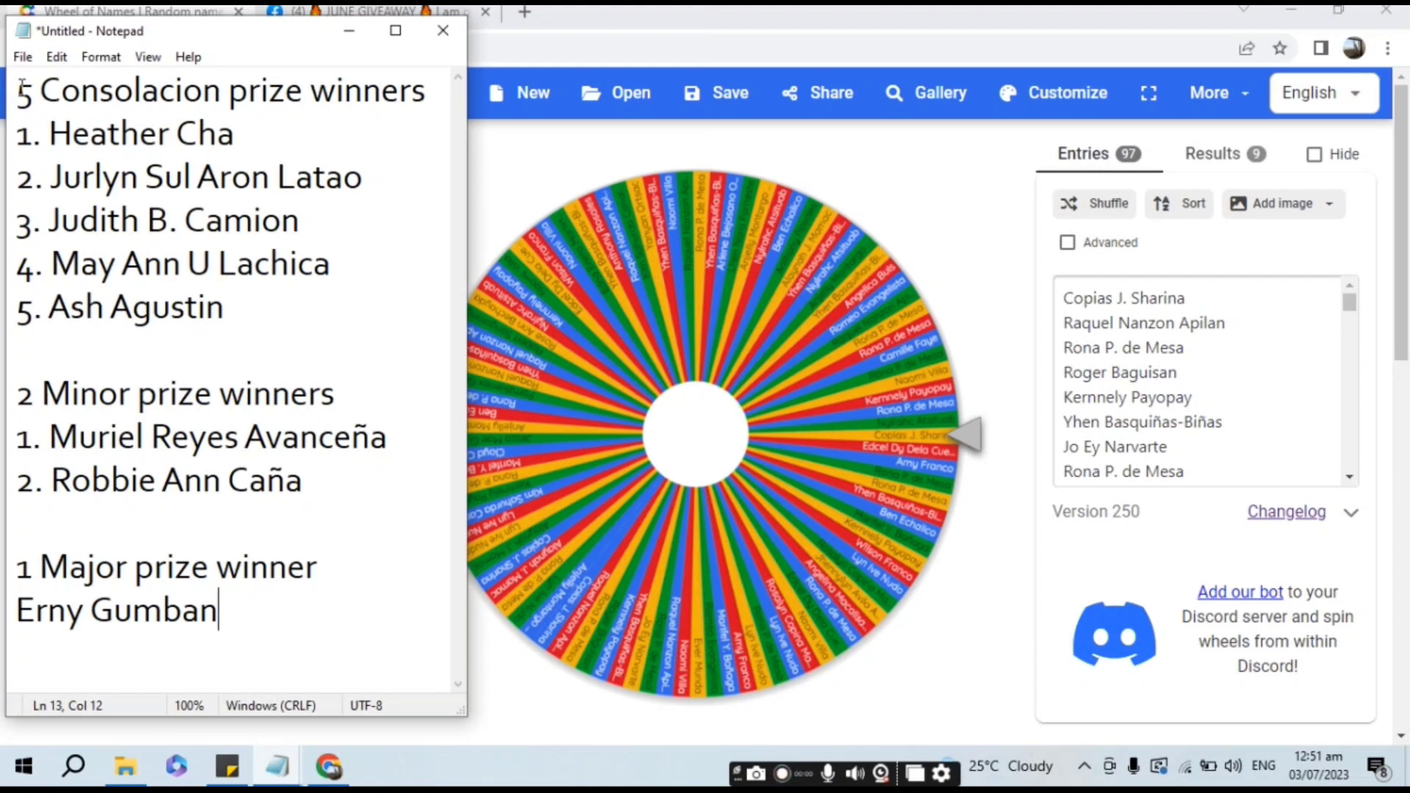
{"action": "left_click", "coordinate": [20, 87]}
{"action": "mouse_move", "coordinate": [22, 86]}
{"action": "left_mouse_down"}
{"action": "mouse_move", "coordinate": [170, 221]}
{"action": "mouse_move", "coordinate": [224, 307]}
{"action": "left_mouse_up"}
{"action": "left_click", "coordinate": [170, 220]}
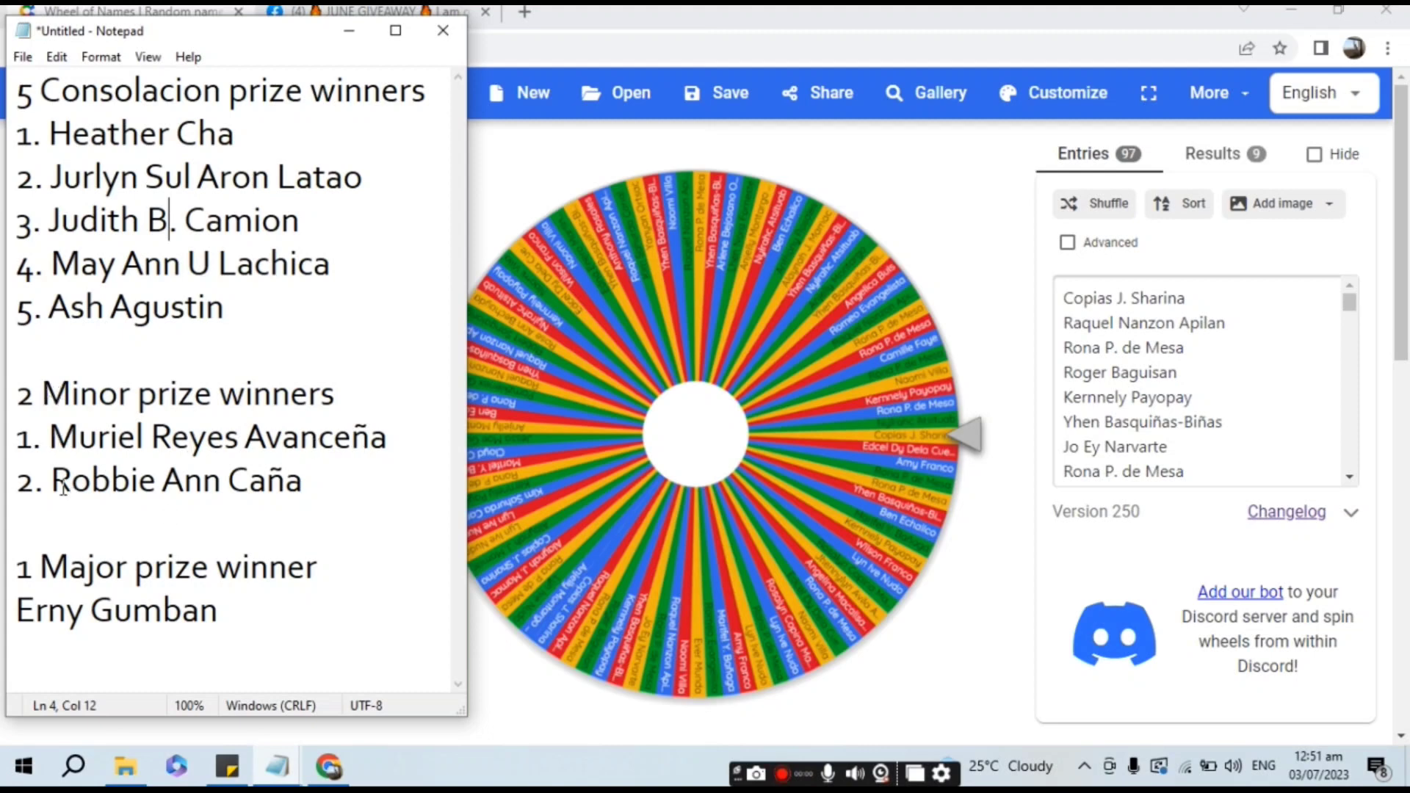
{"action": "left_click_drag", "start_coordinate": [52, 482], "coordinate": [305, 485]}
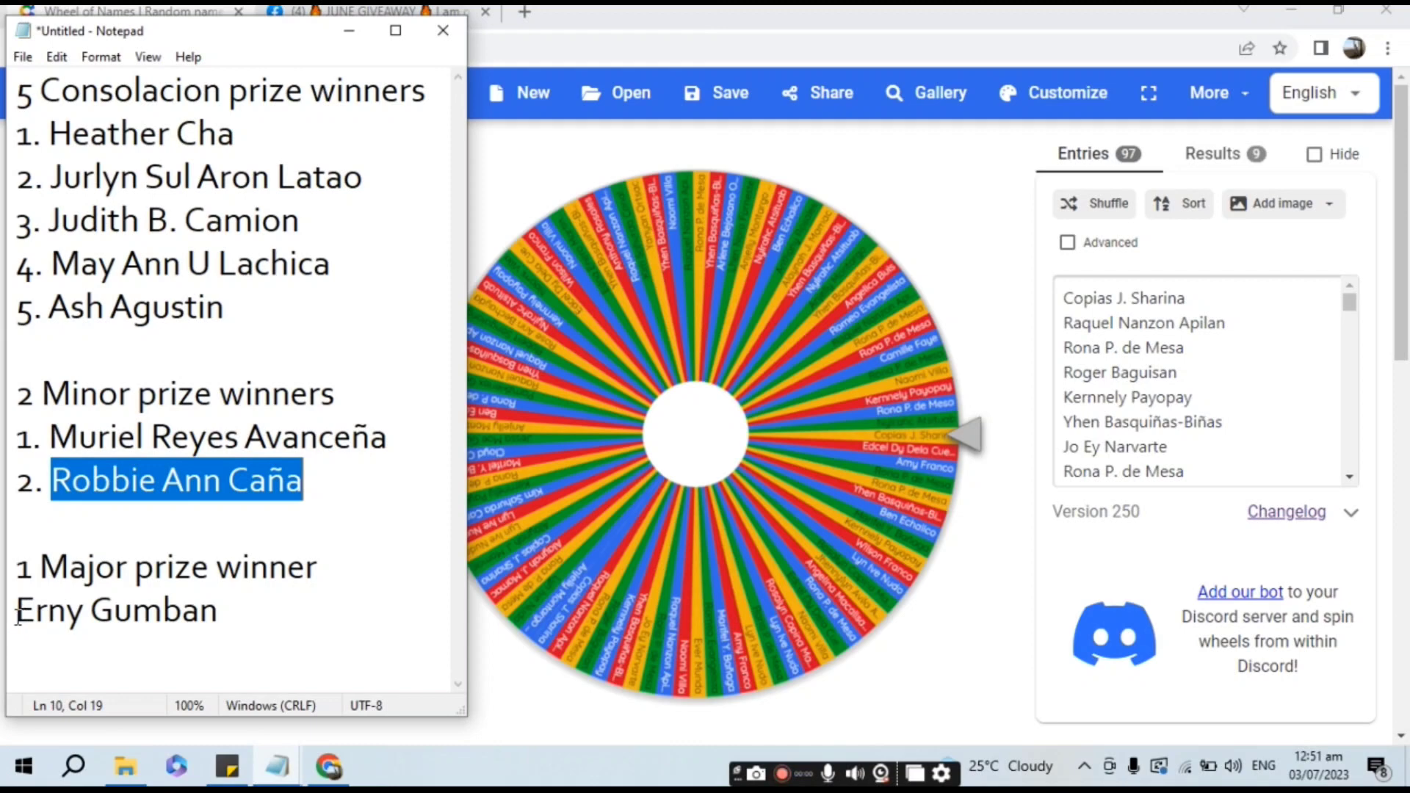
{"action": "left_click", "coordinate": [238, 626]}
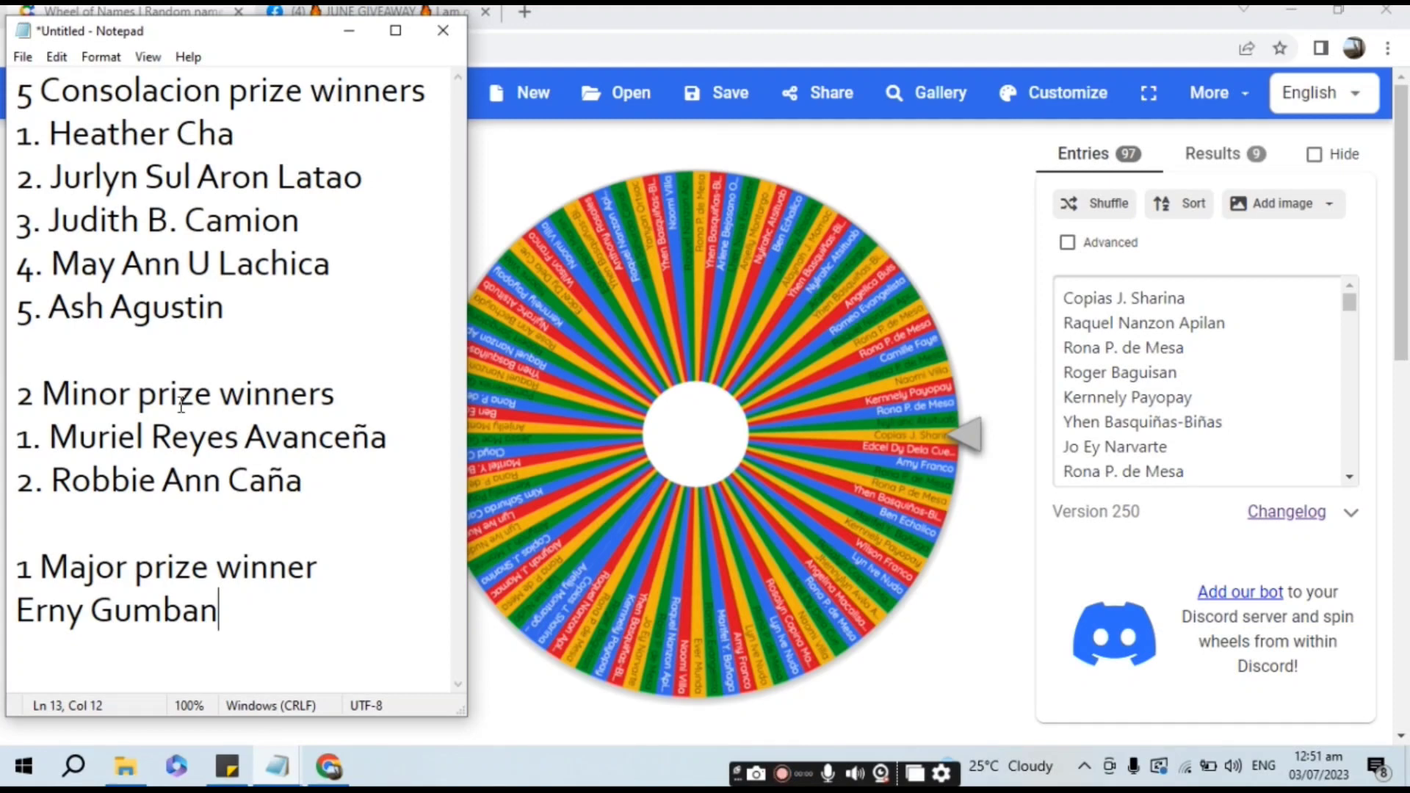
{"action": "mouse_move", "coordinate": [252, 308]}
{"action": "left_mouse_down"}
{"action": "mouse_move", "coordinate": [23, 206]}
{"action": "mouse_move", "coordinate": [16, 88]}
{"action": "left_mouse_up"}
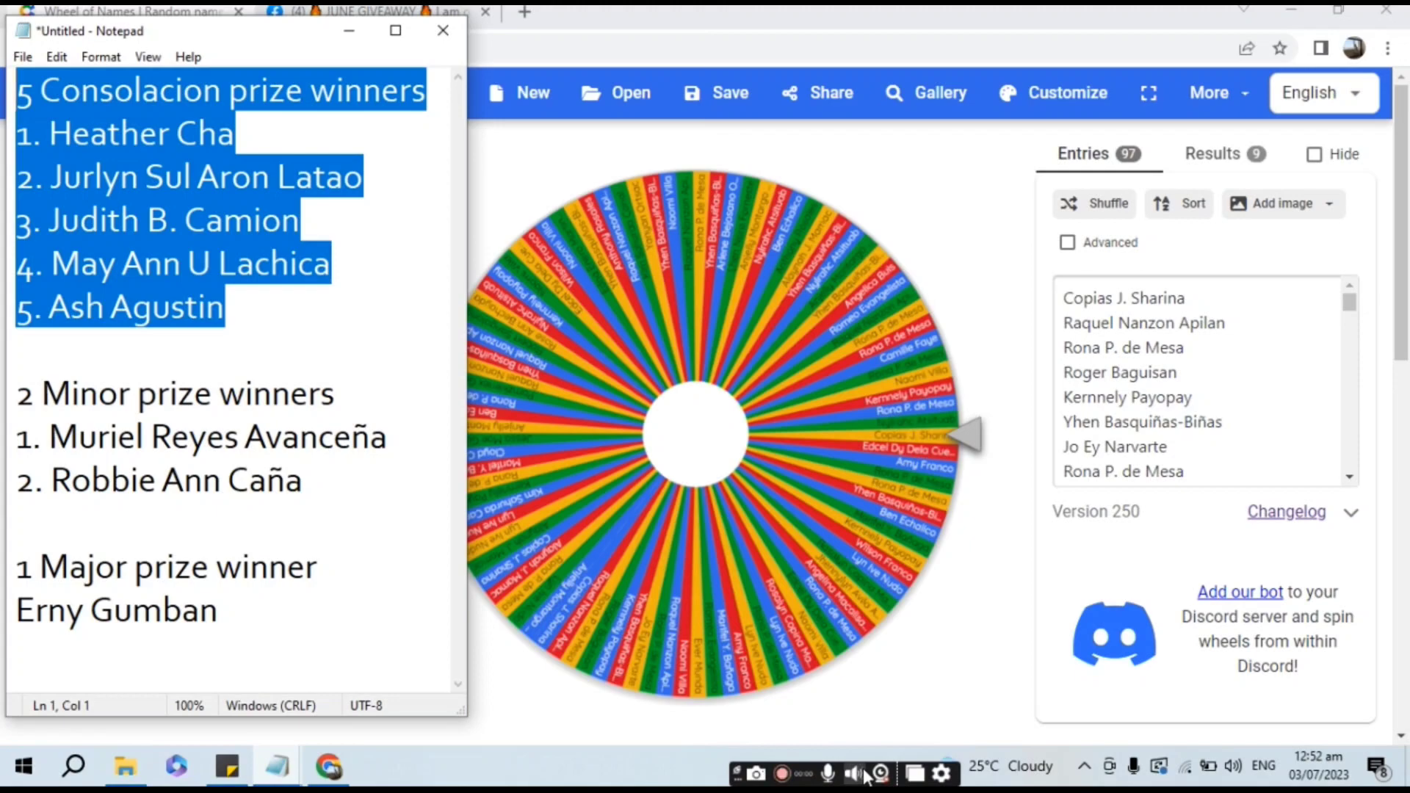
Select the whole Notepad winners list: consolation, minor and major prize sections.
{"action": "left_click", "coordinate": [286, 481]}
{"action": "key", "text": "ctrl+a"}
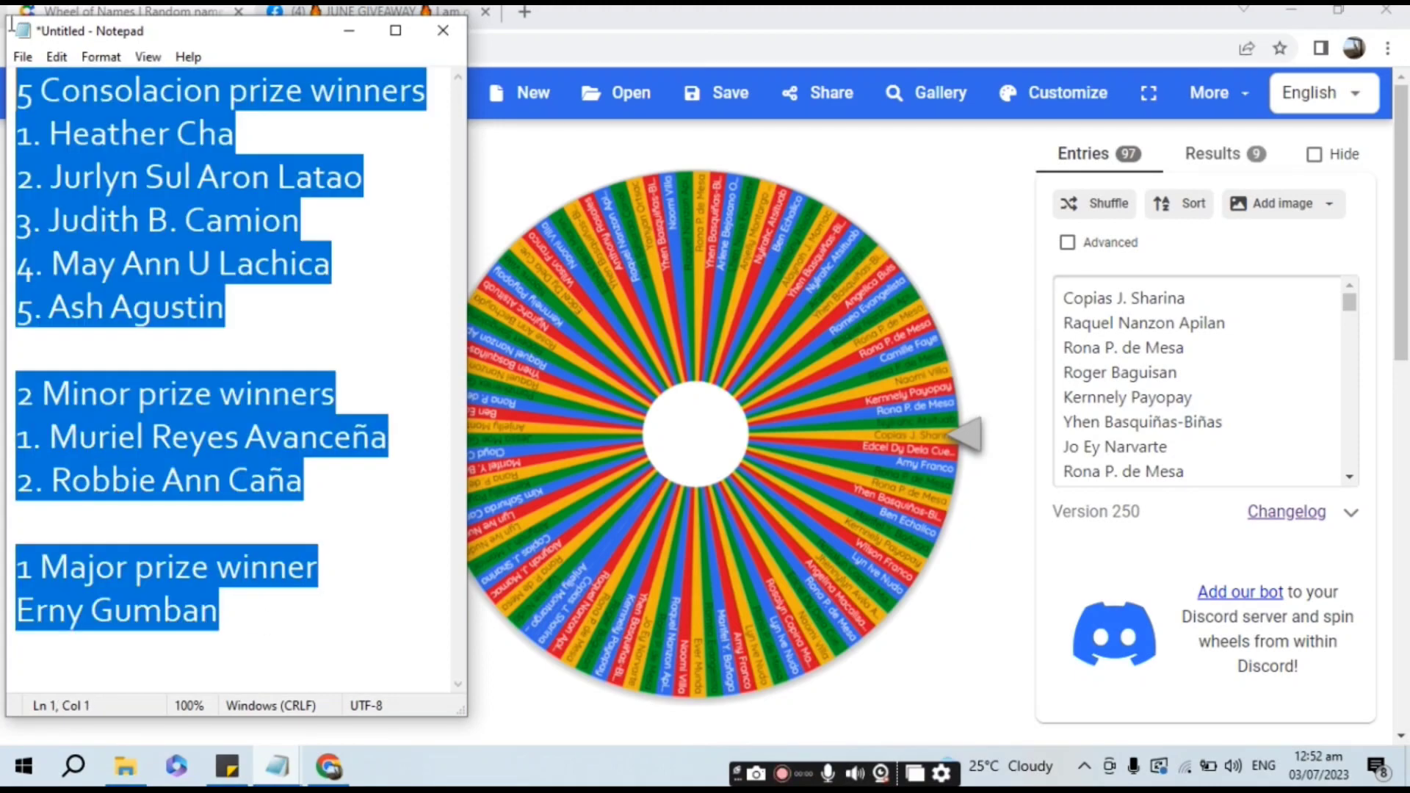
{"action": "key", "text": "shift+Down"}
{"action": "key", "text": "shift+Up"}
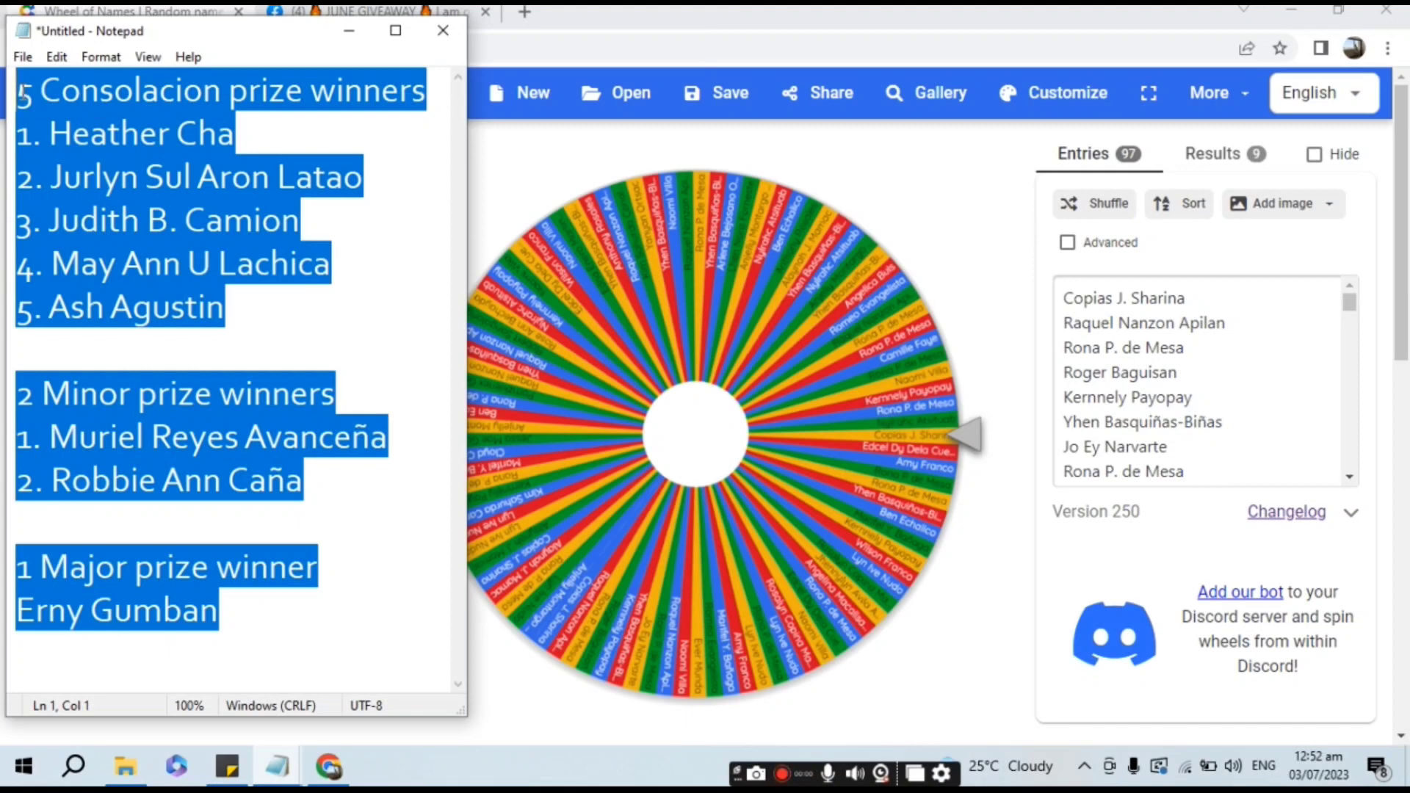